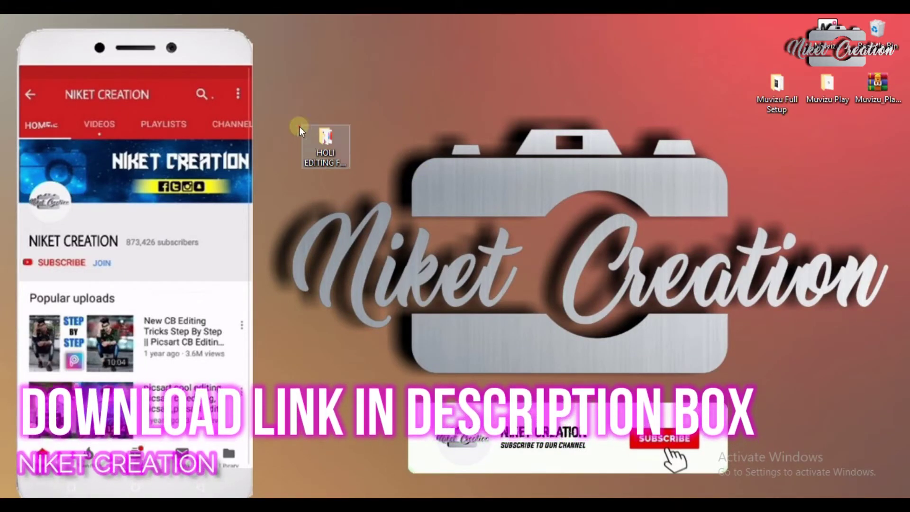
# Refresh the Windows desktop and launch Photoshop CC from its desktop shortcut.
pyautogui.moveTo(291, 114); pyautogui.dragTo(374, 183)
pyautogui.click(327, 132)
pyautogui.rightClick(404, 133)
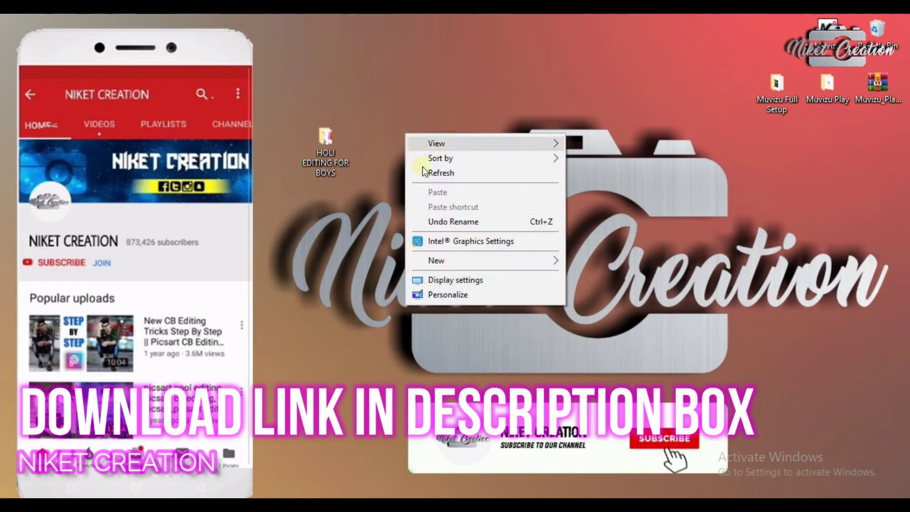
pyautogui.click(423, 173)
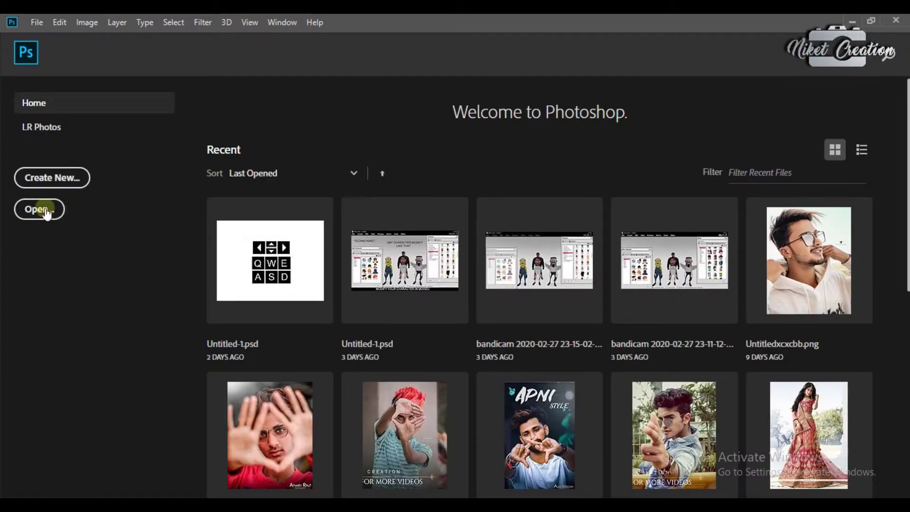
pyautogui.click(45, 211)
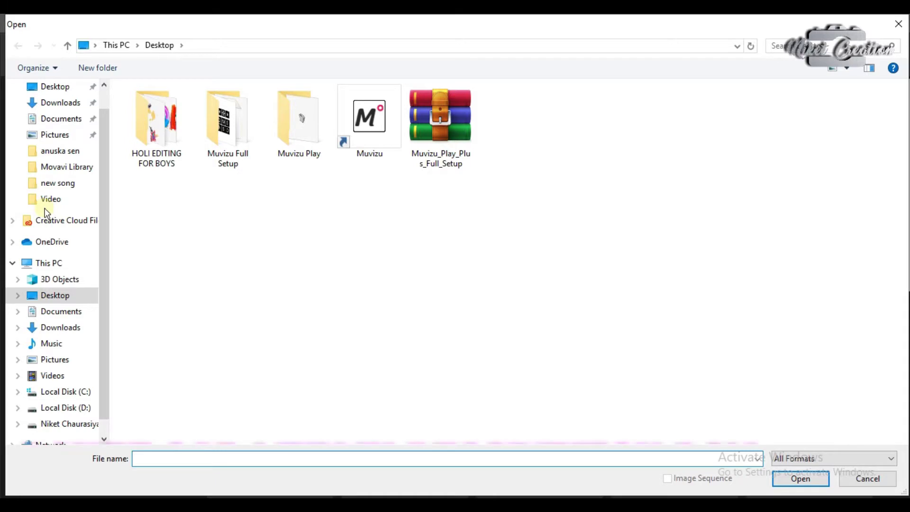
# Open the 'background' image from the HOLI EDITING FOR BOYS folder.
pyautogui.click(148, 133)
pyautogui.doubleClick(148, 134)
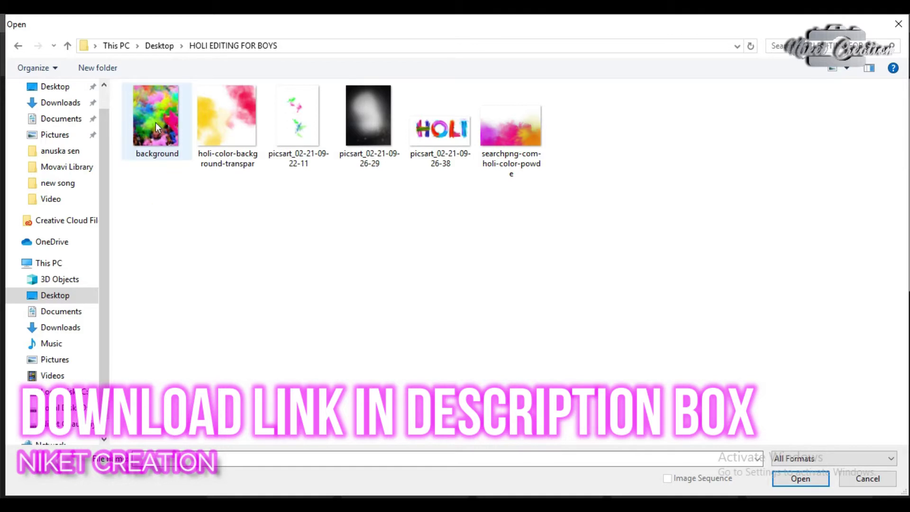
pyautogui.click(155, 122)
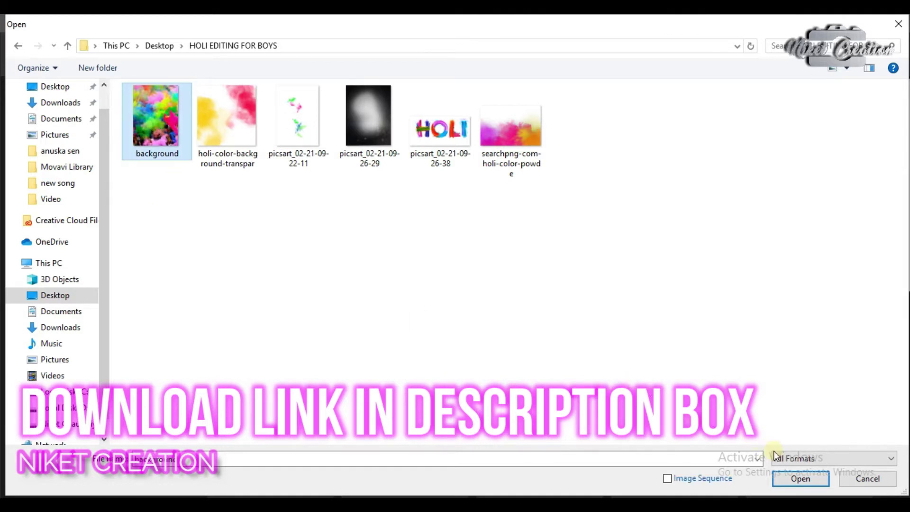
pyautogui.click(798, 478)
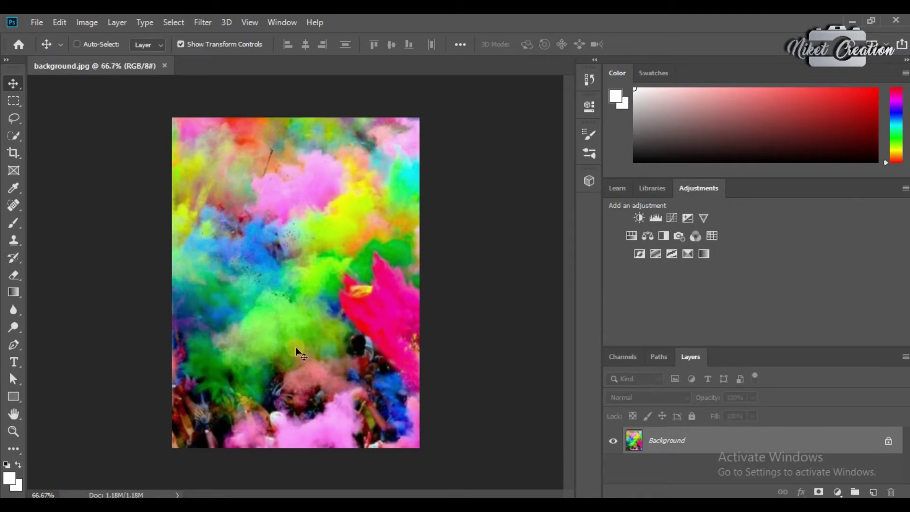
# Convert the Background into Layer 0 and blur the whole image with the Blur tool.
pyautogui.click(14, 309)
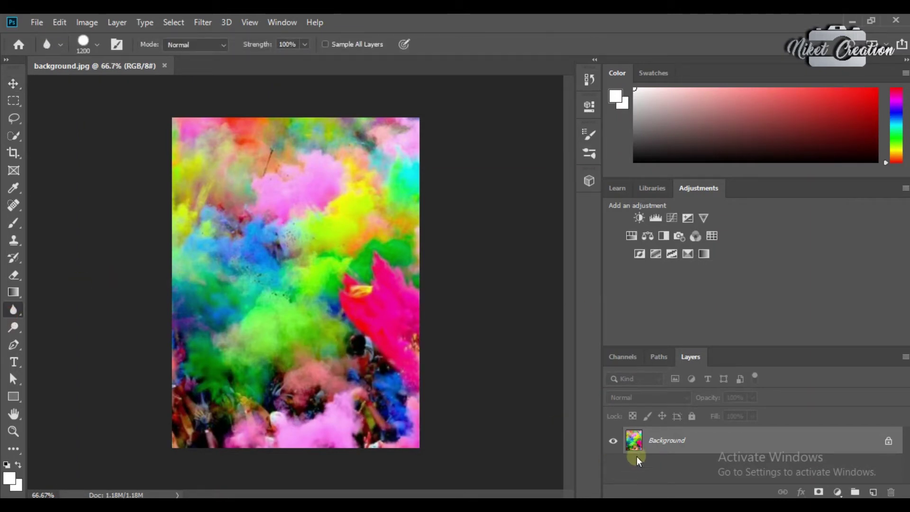
pyautogui.rightClick(878, 445)
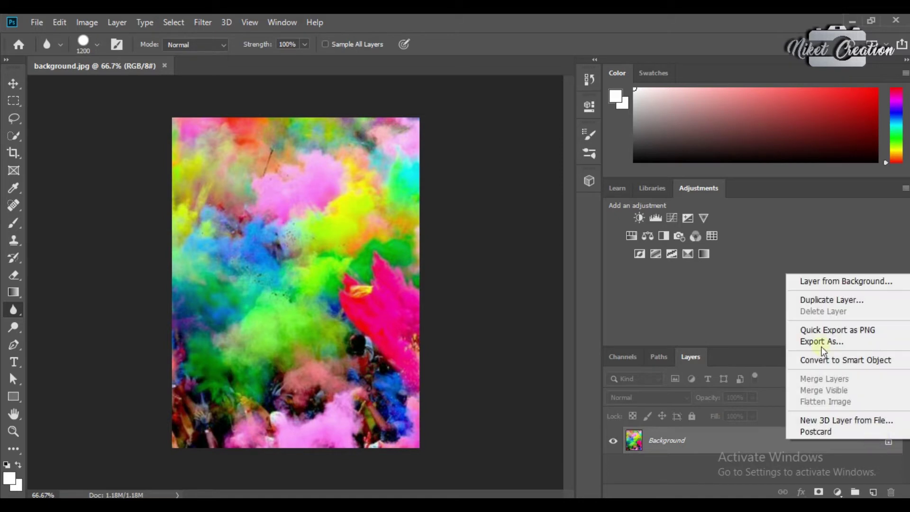
pyautogui.click(833, 284)
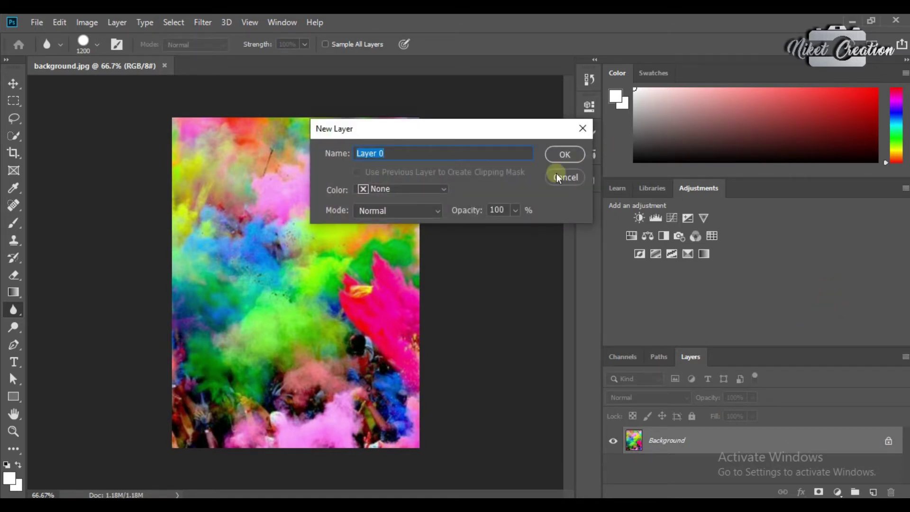
pyautogui.click(564, 154)
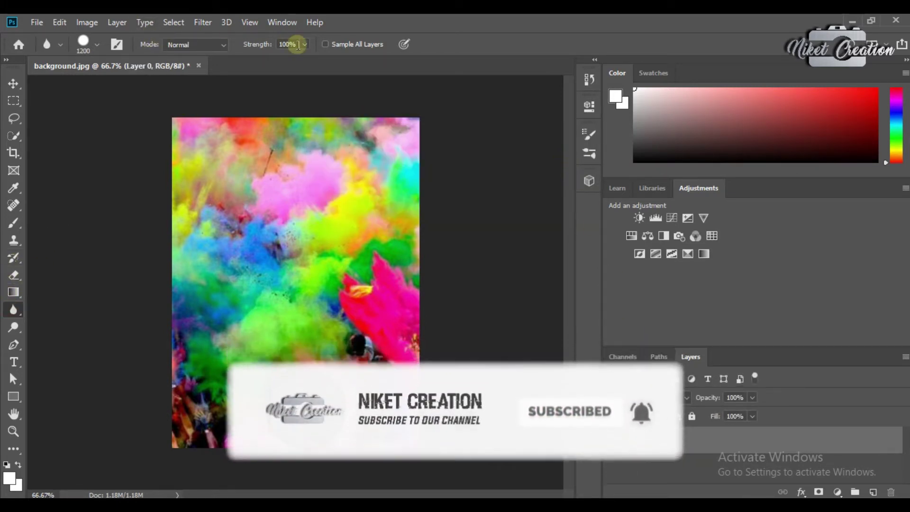
pyautogui.moveTo(171, 134); pyautogui.dragTo(191, 295)
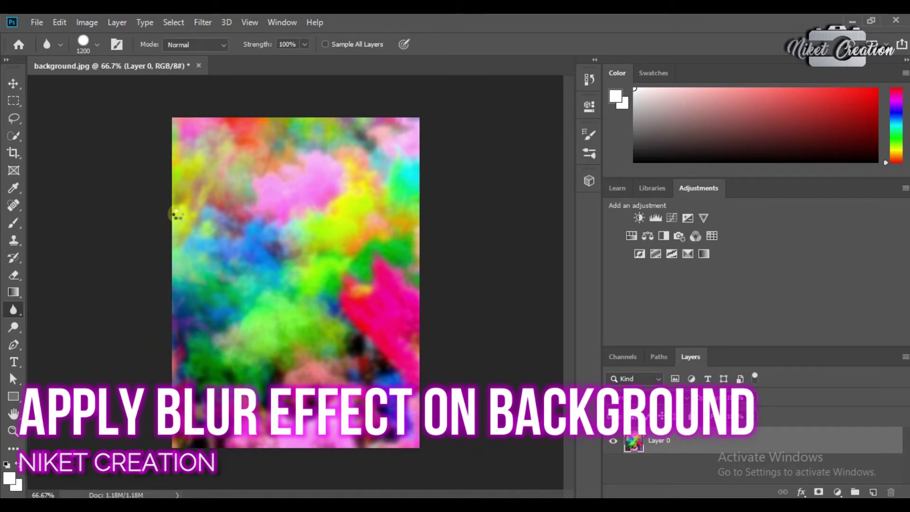
pyautogui.click(14, 83)
pyautogui.click(64, 122)
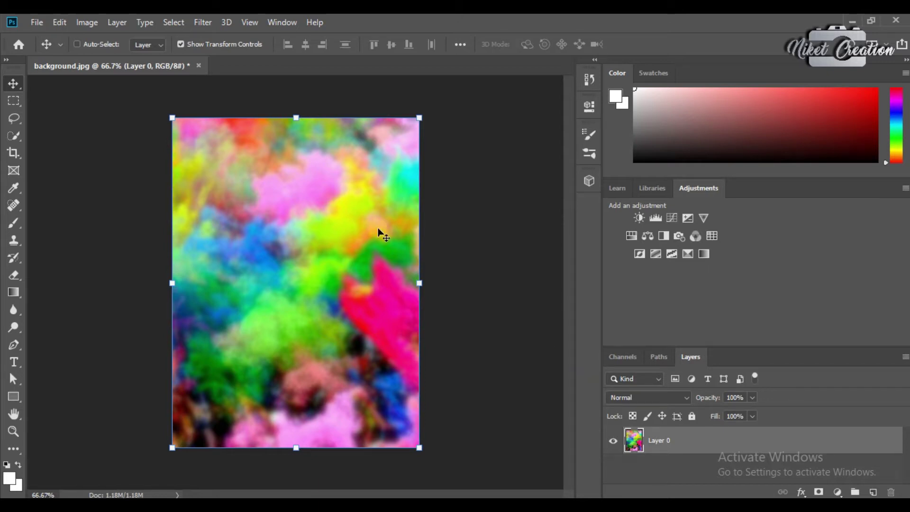
# Open the cut-out boy removebg PNG from the Pictures library.
pyautogui.click(37, 24)
pyautogui.click(40, 50)
pyautogui.click(57, 386)
pyautogui.doubleClick(242, 130)
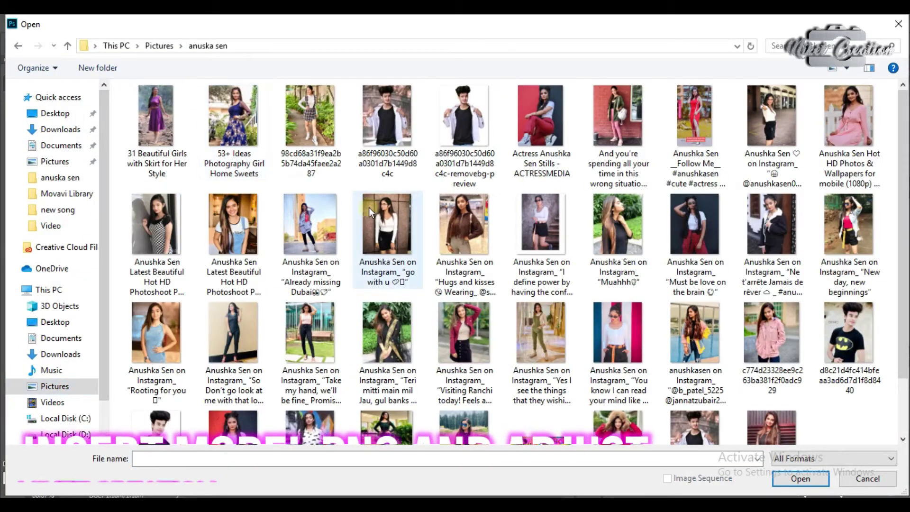
pyautogui.click(465, 123)
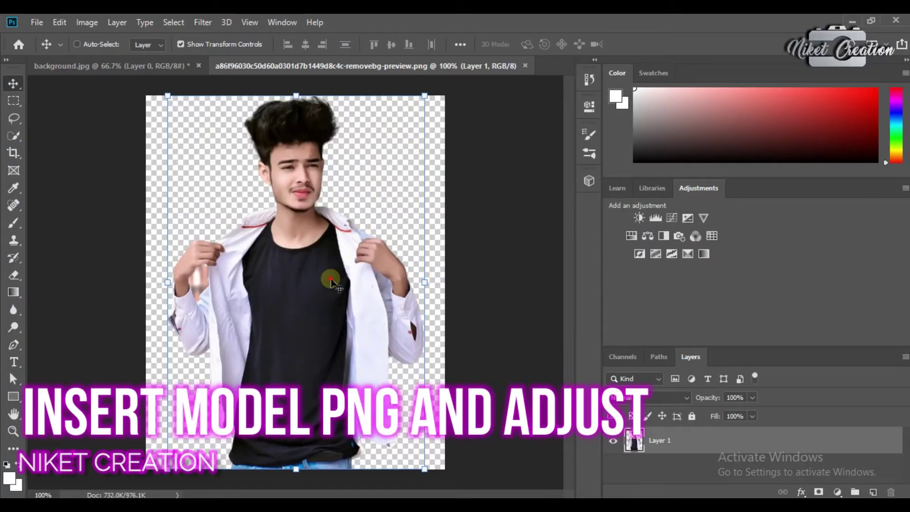
# Drag the boy onto the blurred background as Layer 1 and scale him up.
pyautogui.moveTo(323, 254)
pyautogui.mouseDown()
pyautogui.moveTo(169, 64)
pyautogui.moveTo(285, 240)
pyautogui.moveTo(302, 315)
pyautogui.moveTo(295, 331)
pyautogui.mouseUp()
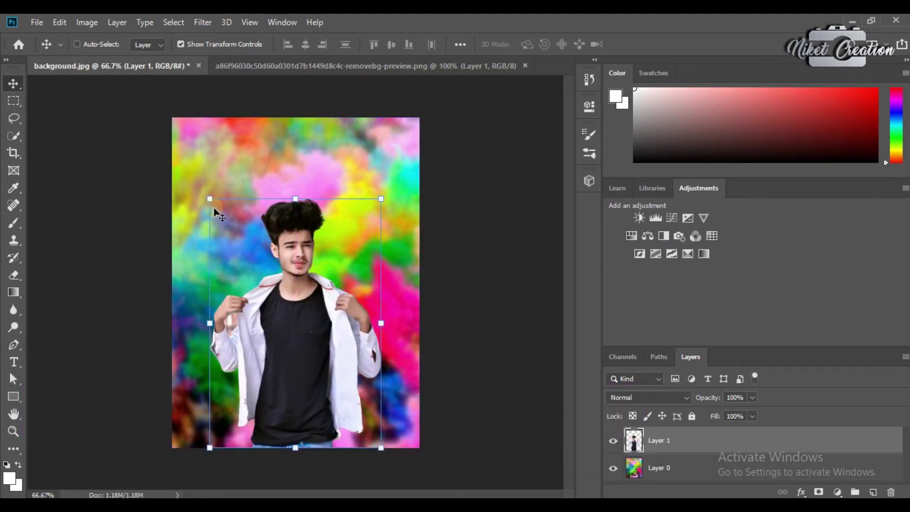
pyautogui.moveTo(211, 197); pyautogui.dragTo(186, 158)
pyautogui.moveTo(304, 278); pyautogui.dragTo(317, 281)
pyautogui.moveTo(200, 161); pyautogui.dragTo(192, 146)
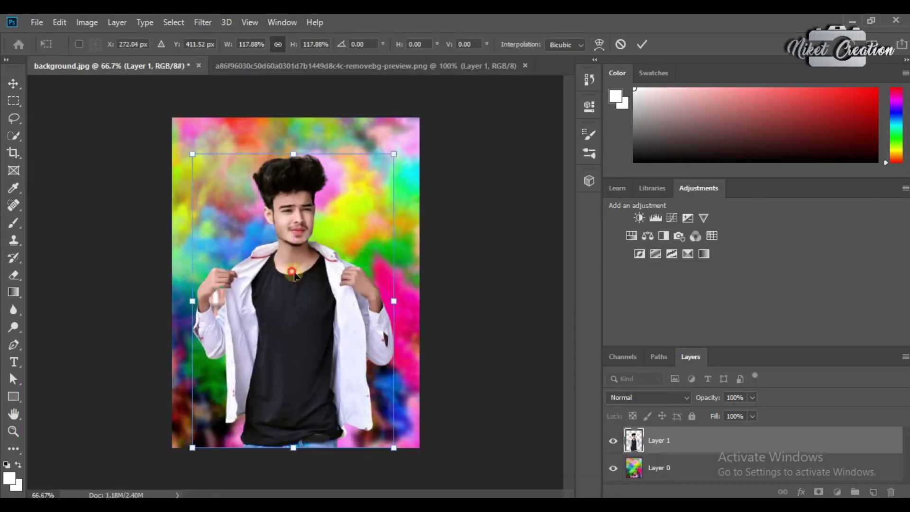
pyautogui.press('Return')
pyautogui.hotkey('ctrl', '+')
pyautogui.hotkey('ctrl', '+')
pyautogui.hotkey('ctrl', '+')
# Lasso and delete the leftover backdrop patch between the boy's hand and jacket.
pyautogui.press('l')
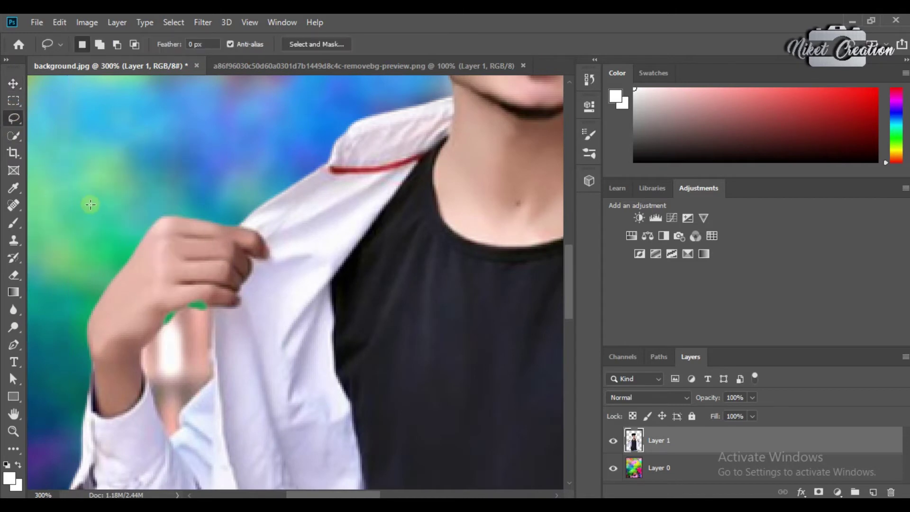
pyautogui.moveTo(151, 339); pyautogui.dragTo(174, 314)
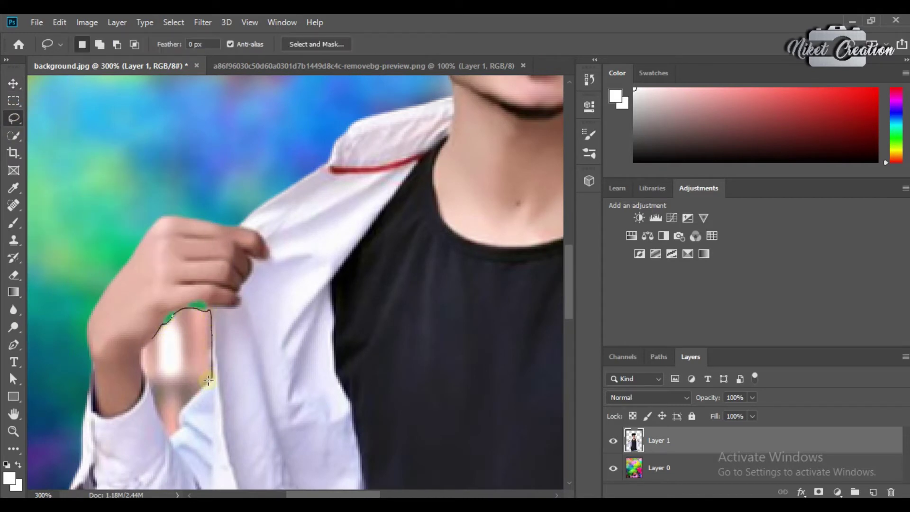
pyautogui.moveTo(179, 413); pyautogui.dragTo(145, 341)
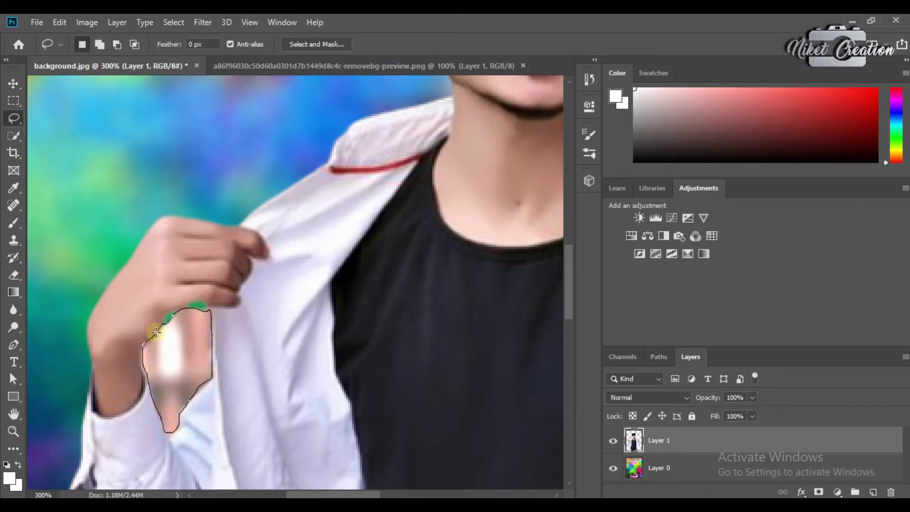
pyautogui.press('Delete')
pyautogui.moveTo(199, 308); pyautogui.dragTo(201, 314)
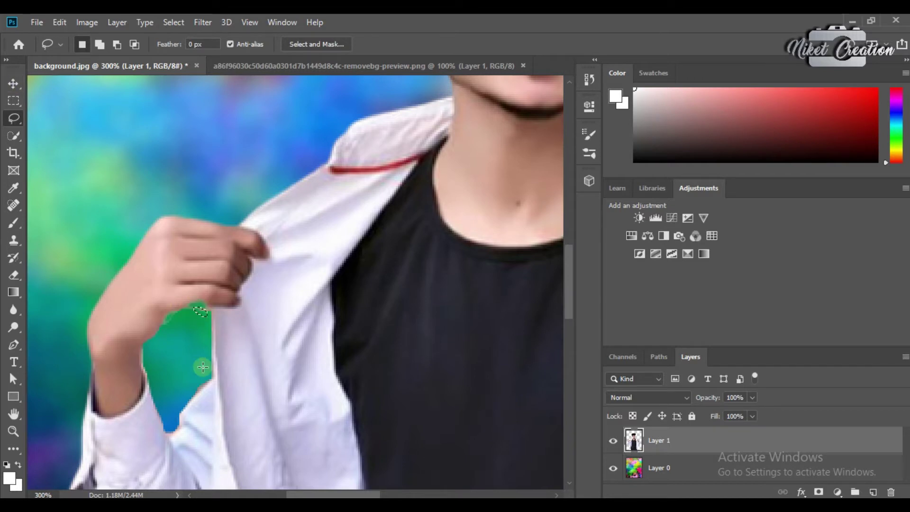
pyautogui.press('v')
pyautogui.hotkey('ctrl', '-')
pyautogui.hotkey('ctrl', '-')
pyautogui.hotkey('ctrl', '-')
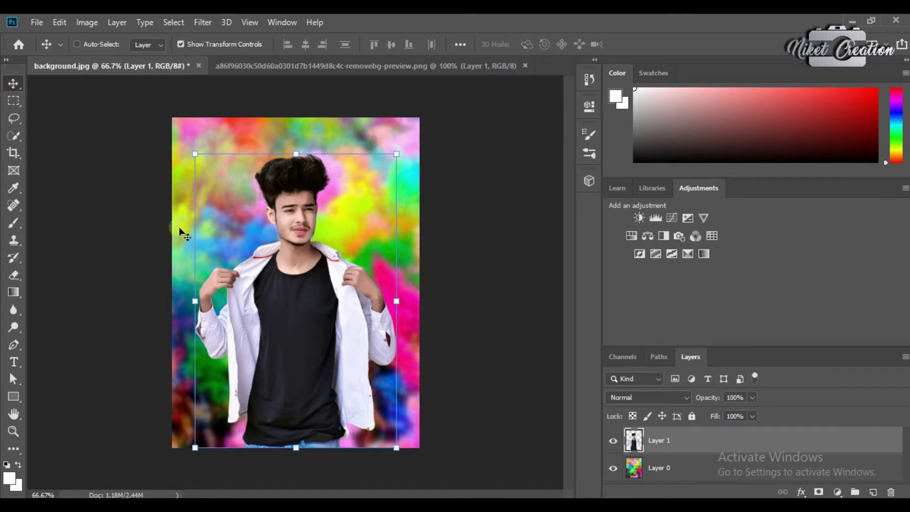
pyautogui.click(33, 22)
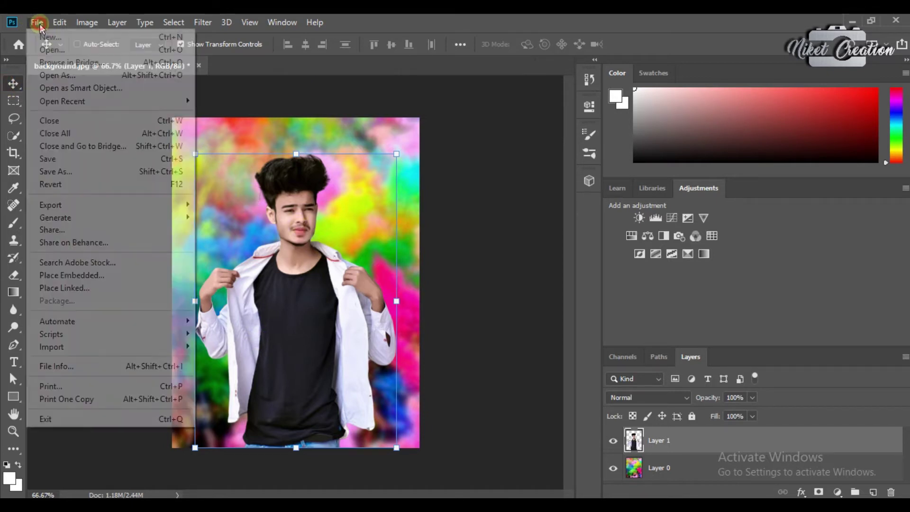
# Open the holi colour splash image and drag it onto the poster as Layer 2.
pyautogui.click(47, 49)
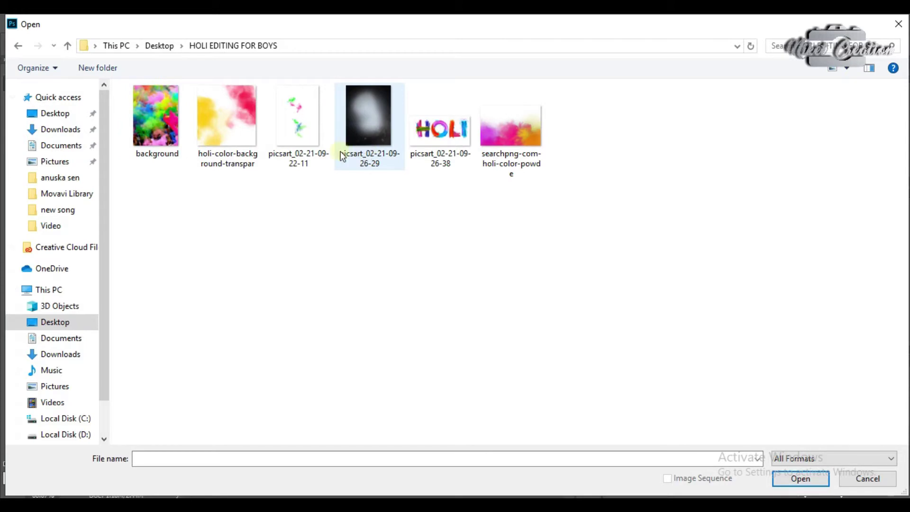
pyautogui.click(225, 163)
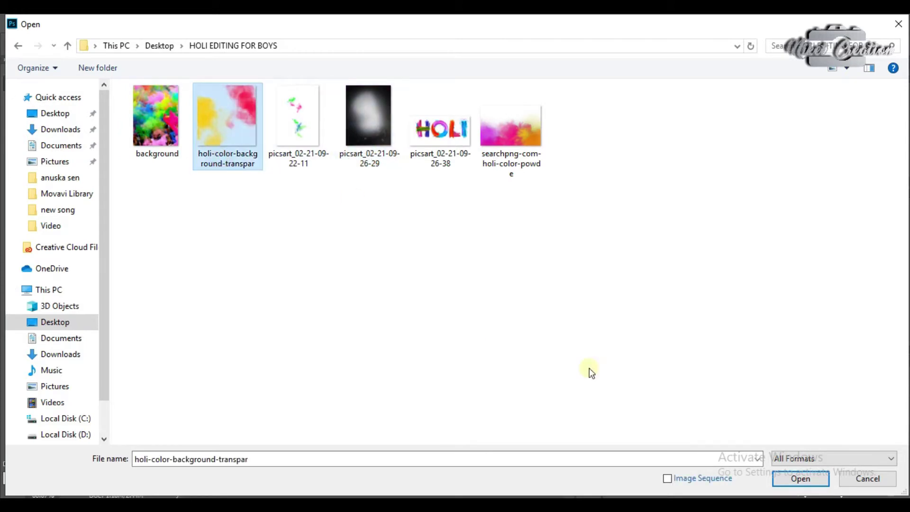
pyautogui.click(800, 479)
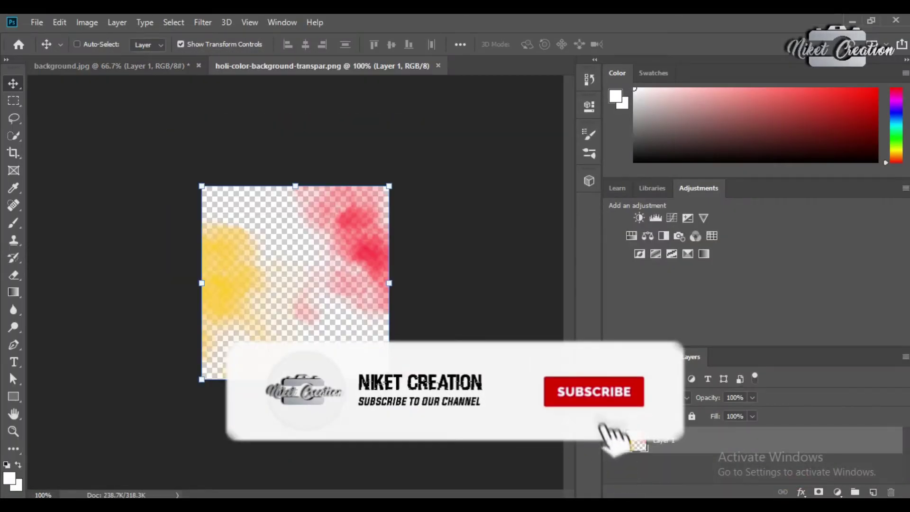
pyautogui.moveTo(312, 307)
pyautogui.mouseDown()
pyautogui.moveTo(130, 69)
pyautogui.moveTo(238, 191)
pyautogui.mouseUp()
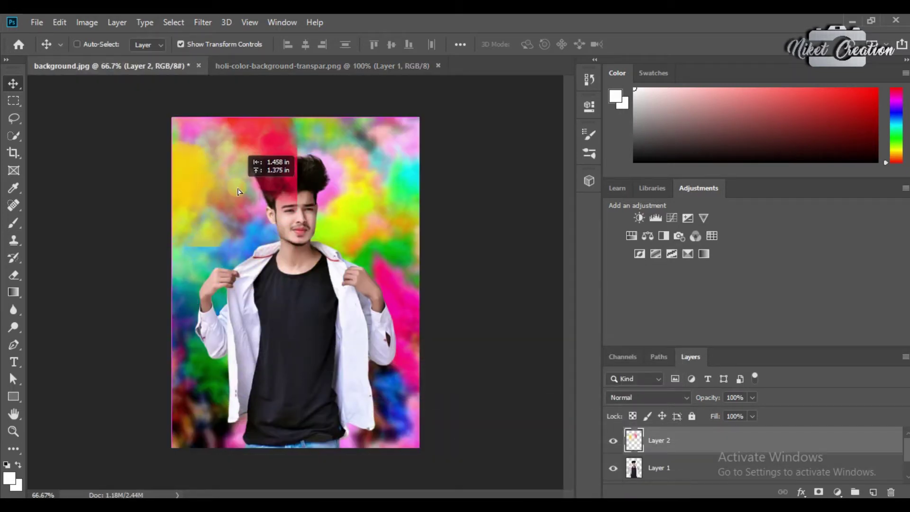
# Scale up the colour-powder overlay and shift it left to cover the canvas.
pyautogui.hotkey('ctrl', 't')
pyautogui.moveTo(419, 447); pyautogui.dragTo(450, 478)
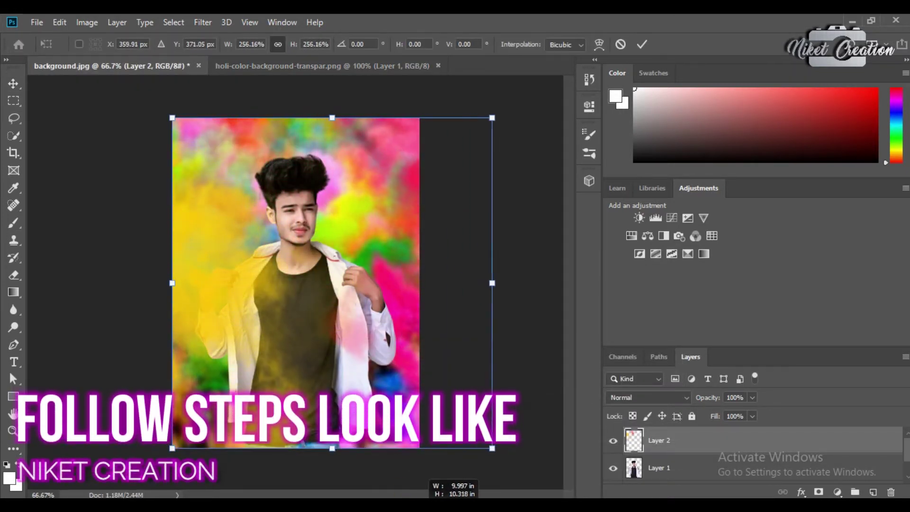
pyautogui.moveTo(287, 333); pyautogui.dragTo(251, 331)
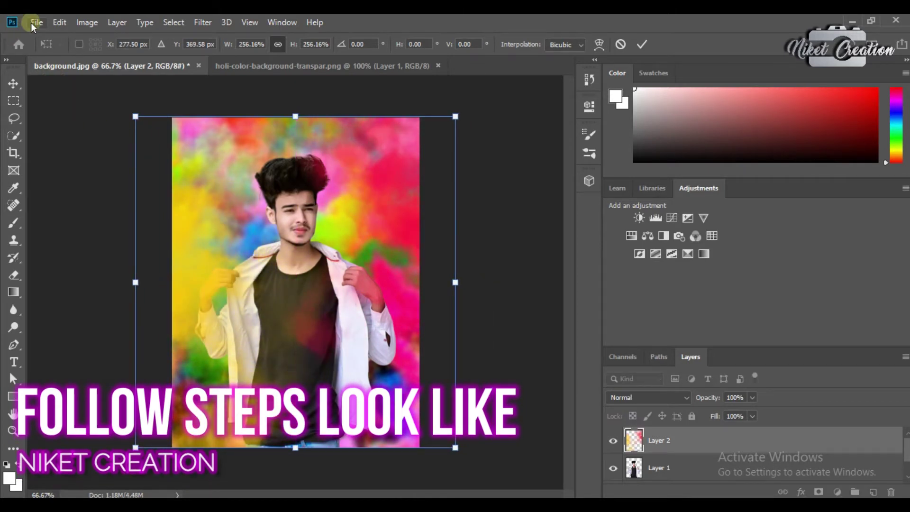
pyautogui.click(13, 83)
pyautogui.click(31, 22)
pyautogui.click(138, 86)
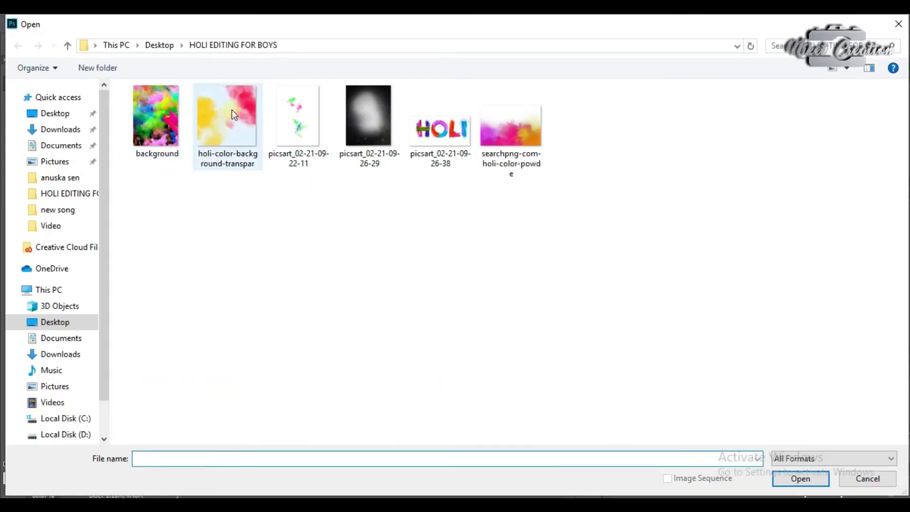
# Add the pink-orange powder PNG as Layer 3, enlarged across the poster's bottom edge.
pyautogui.click(523, 166)
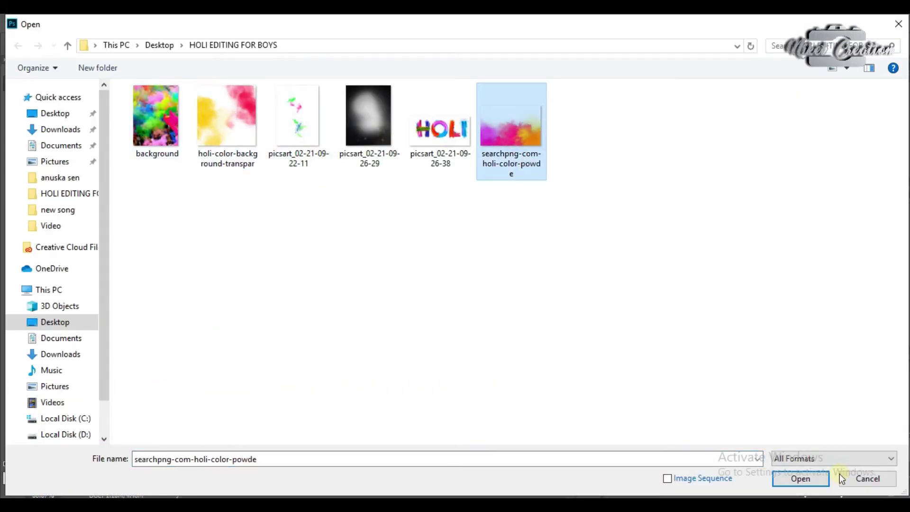
pyautogui.click(809, 486)
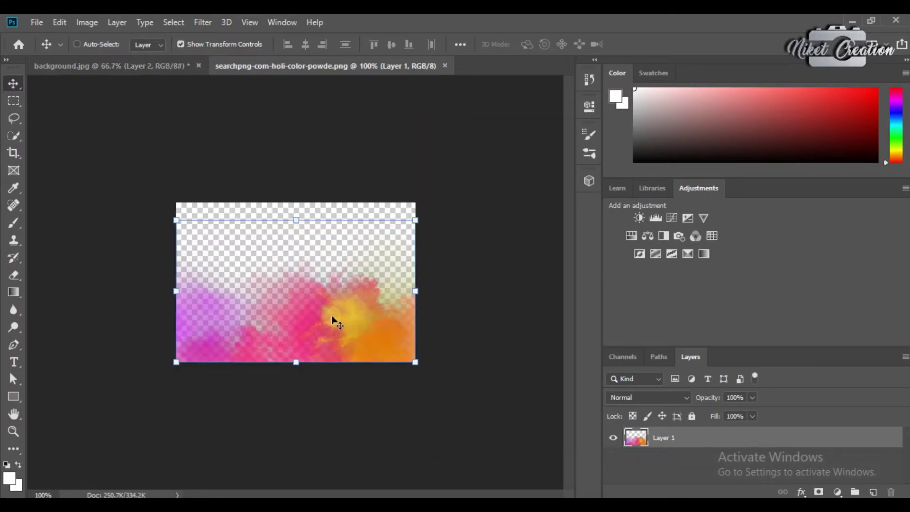
pyautogui.moveTo(334, 322)
pyautogui.mouseDown()
pyautogui.moveTo(334, 249)
pyautogui.moveTo(258, 424)
pyautogui.mouseUp()
pyautogui.hotkey('ctrl', 't')
pyautogui.moveTo(418, 351); pyautogui.dragTo(437, 327)
pyautogui.moveTo(331, 396); pyautogui.dragTo(332, 439)
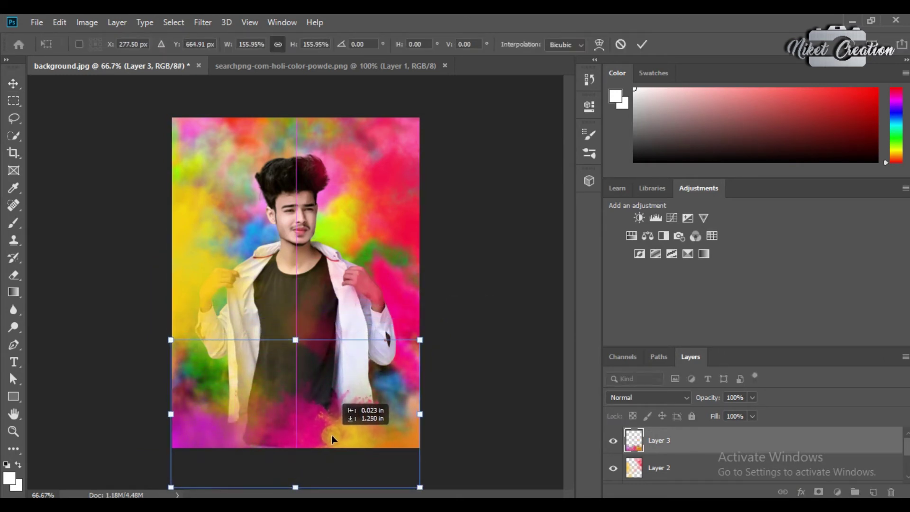
pyautogui.click(334, 347)
pyautogui.click(633, 477)
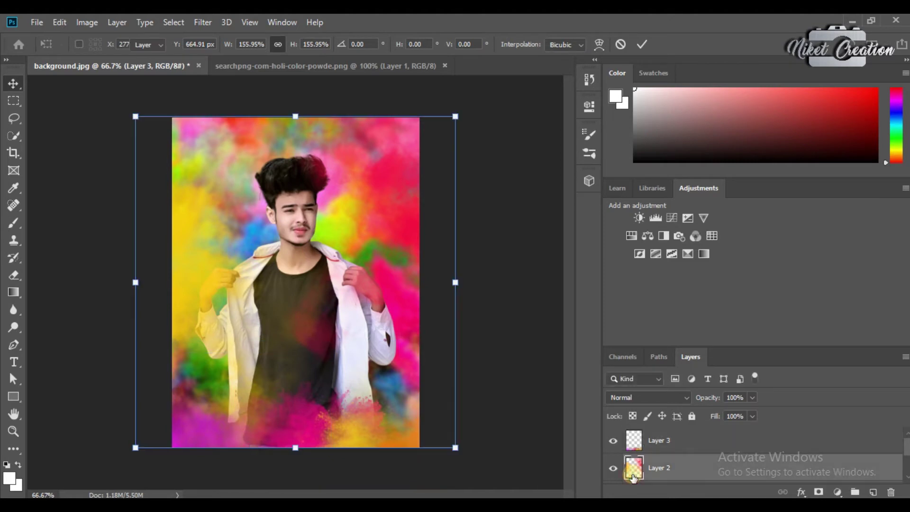
# Nudge Layer 2 slightly and lower its opacity to 88%.
pyautogui.press('Left')
pyautogui.press('Left')
pyautogui.press('Left')
pyautogui.press('Left')
pyautogui.press('Left')
pyautogui.press('Left')
pyautogui.press('Right')
pyautogui.press('Right')
pyautogui.press('Right')
pyautogui.press('Right')
pyautogui.press('Right')
pyautogui.press('Right')
pyautogui.press('Right')
pyautogui.press('Right')
pyautogui.press('Right')
pyautogui.press('Right')
pyautogui.press('Right')
pyautogui.press('Right')
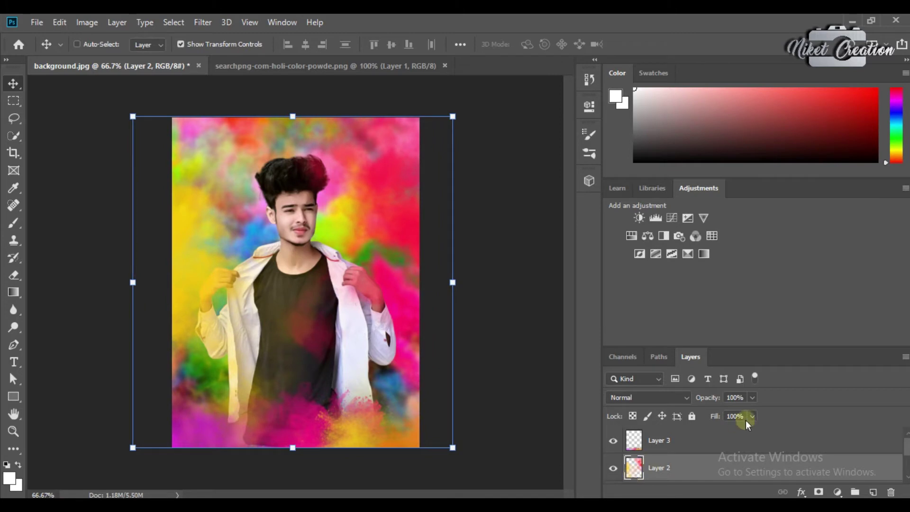
pyautogui.moveTo(710, 399); pyautogui.dragTo(702, 400)
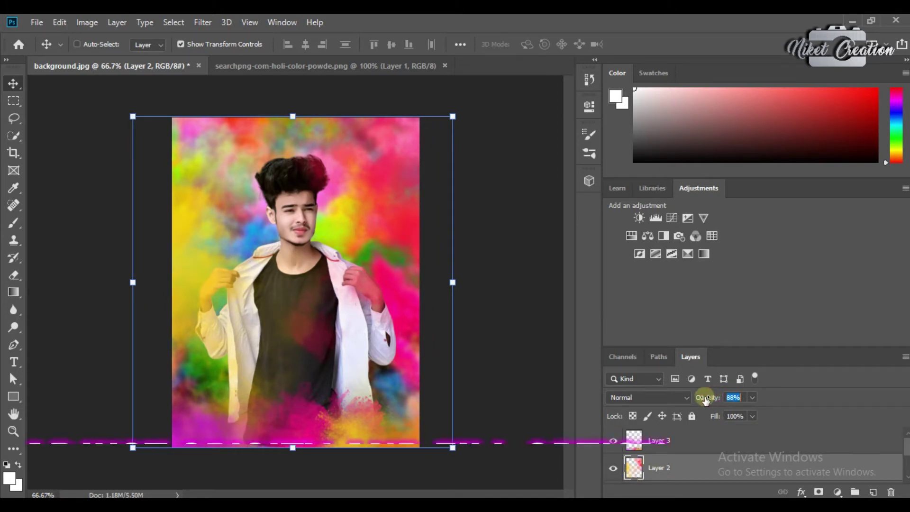
# Set Layer 2 opacity to about 61% and Layer 3 opacity to 86%.
pyautogui.moveTo(702, 401); pyautogui.dragTo(698, 401)
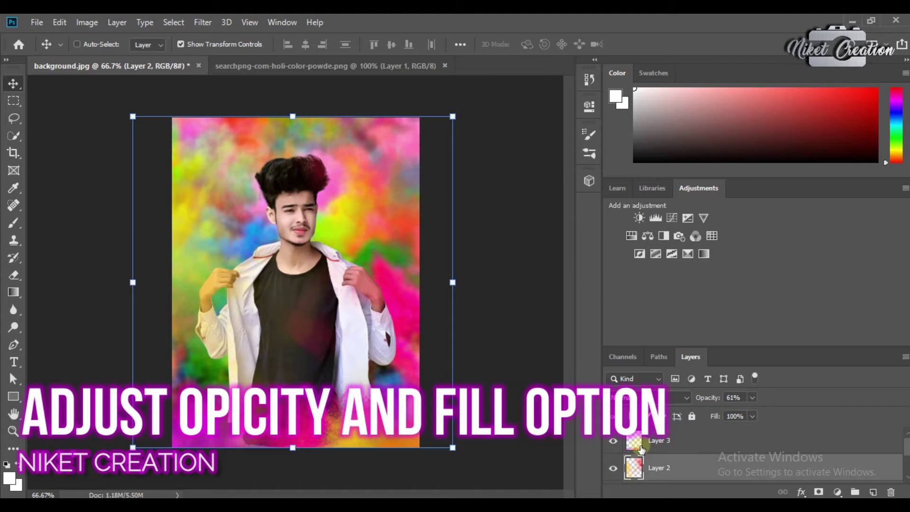
pyautogui.click(640, 444)
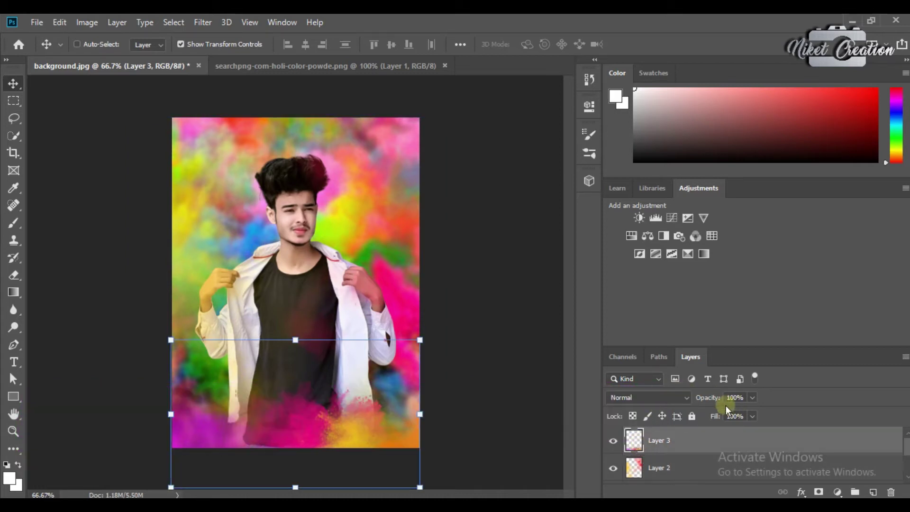
pyautogui.moveTo(702, 402); pyautogui.dragTo(699, 402)
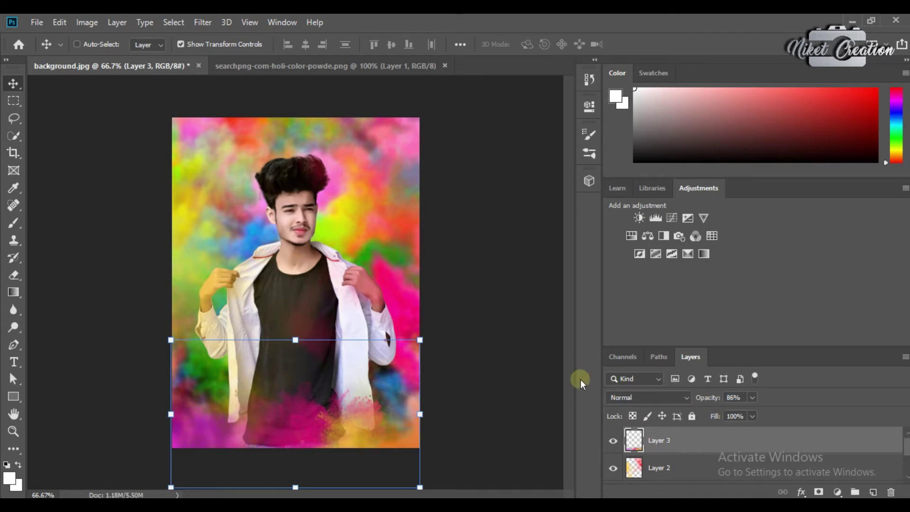
pyautogui.click(37, 22)
pyautogui.click(58, 50)
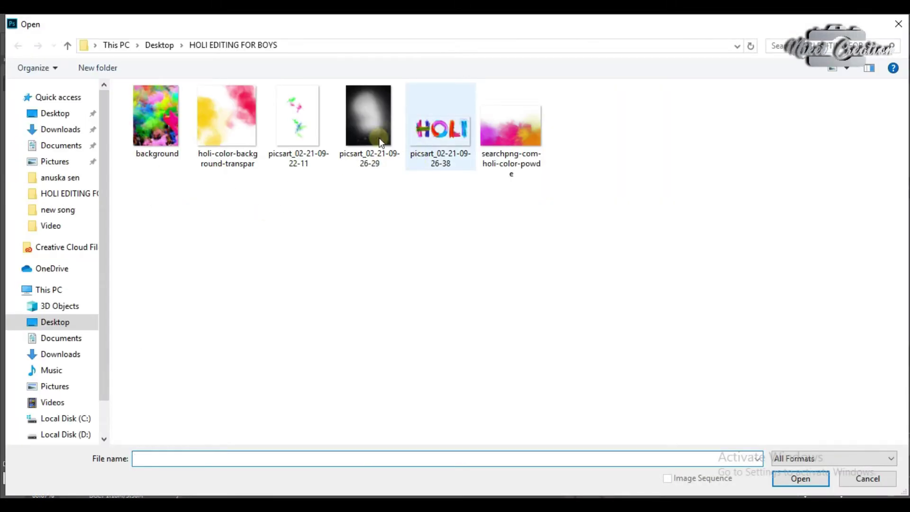
pyautogui.click(352, 126)
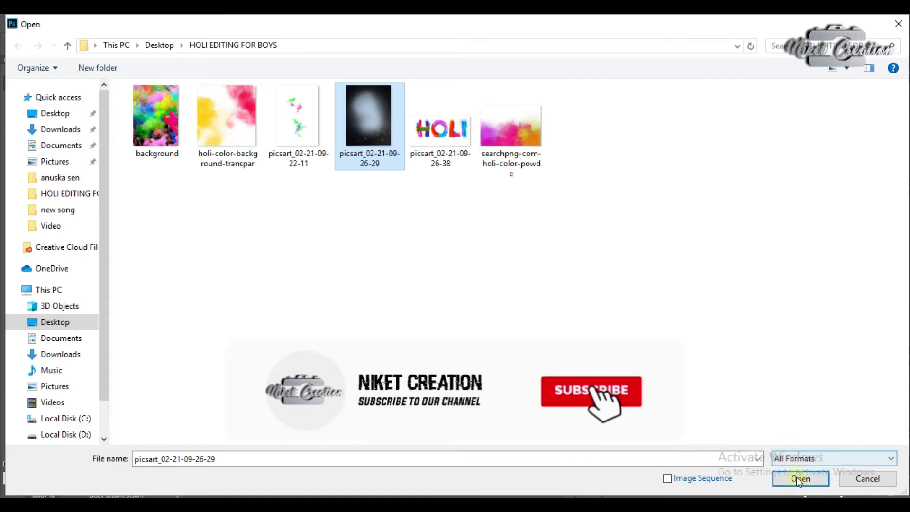
pyautogui.click(800, 478)
pyautogui.moveTo(315, 197); pyautogui.dragTo(126, 67)
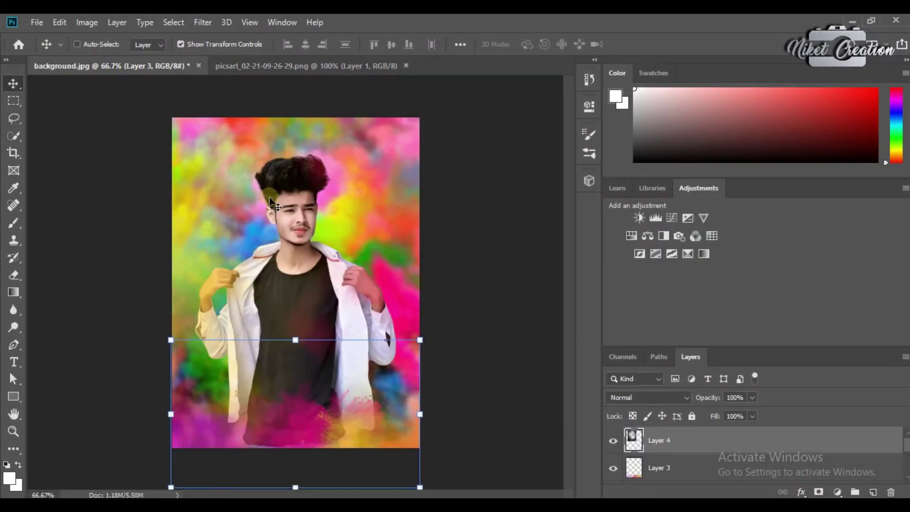
pyautogui.moveTo(125, 67); pyautogui.dragTo(249, 221)
pyautogui.hotkey('ctrl', 't')
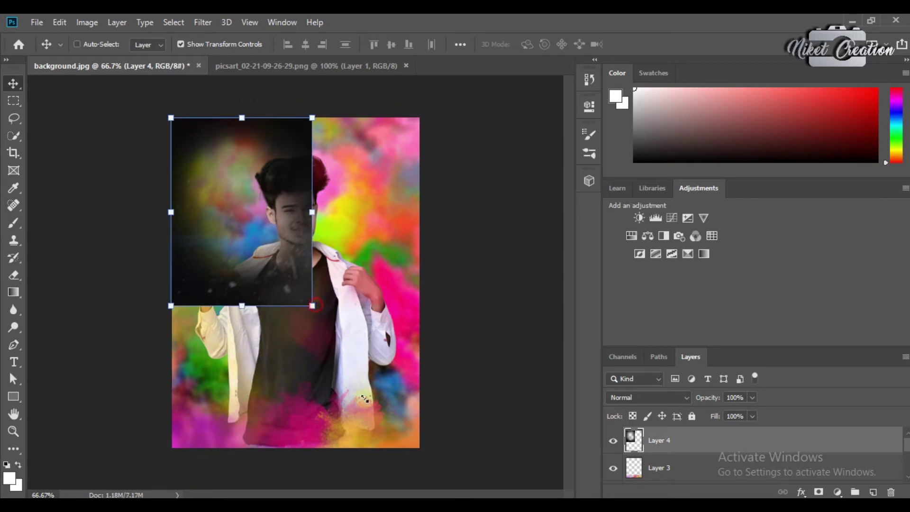
pyautogui.moveTo(313, 311); pyautogui.dragTo(400, 465)
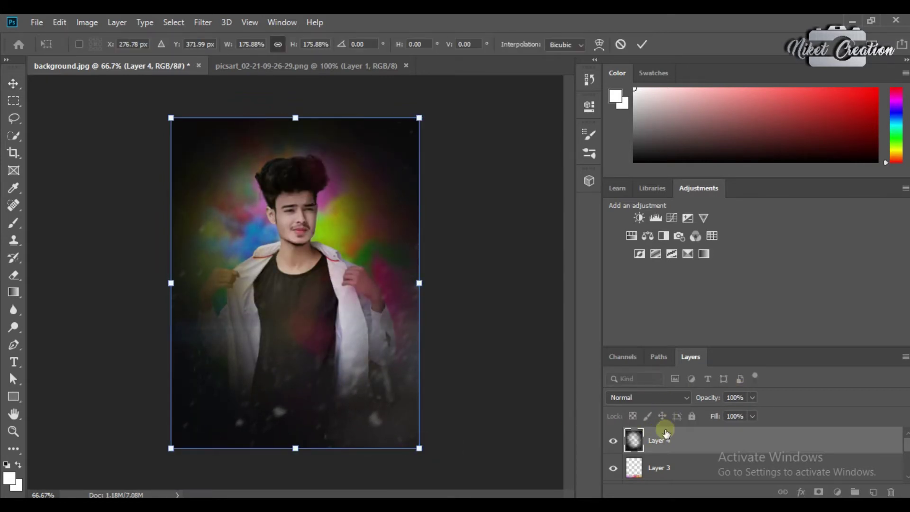
# Set Layer 4's blend mode to Lighten after trying Soft Light.
pyautogui.click(644, 396)
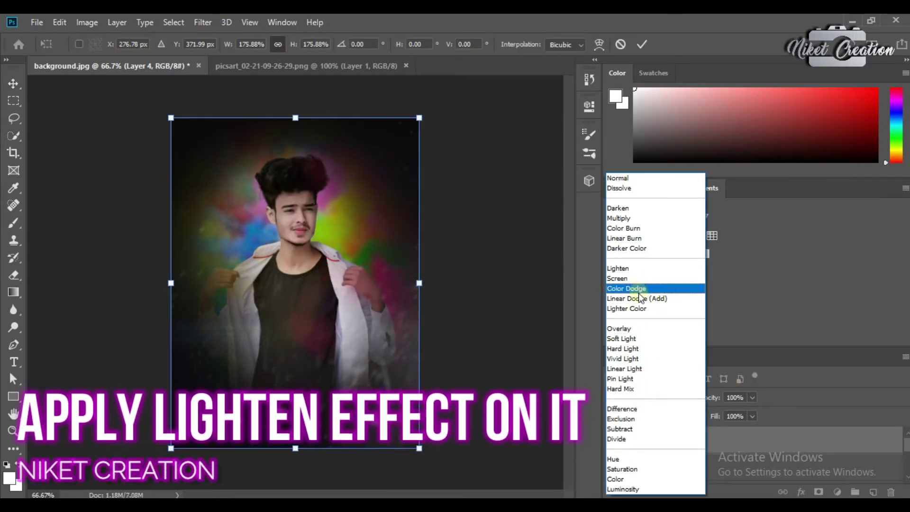
pyautogui.click(632, 338)
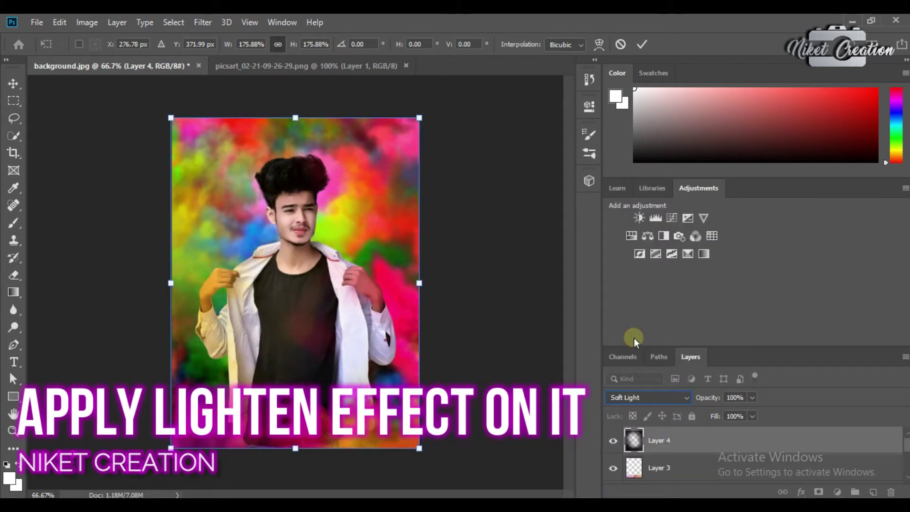
pyautogui.click(657, 396)
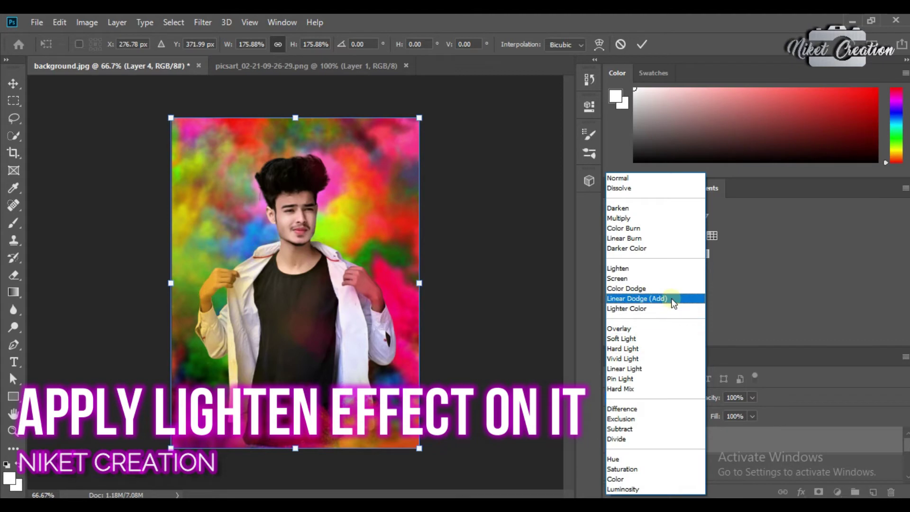
pyautogui.click(665, 268)
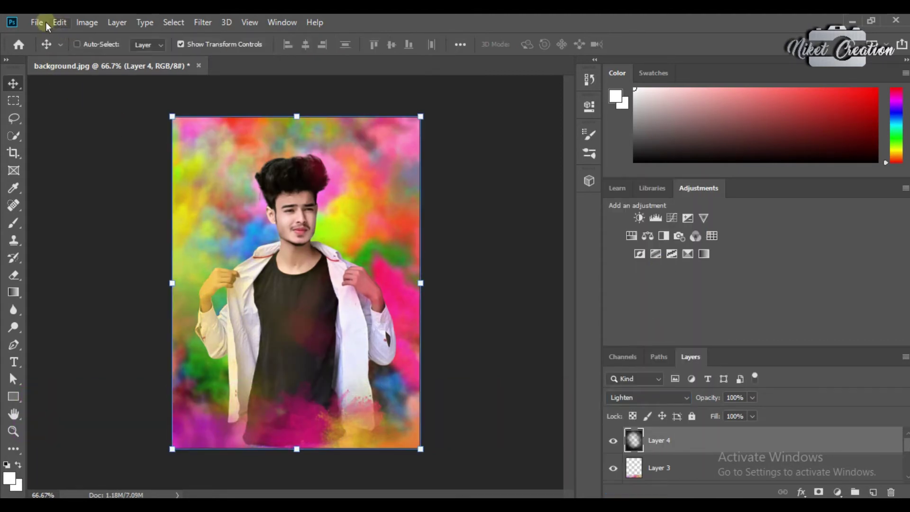
pyautogui.click(37, 22)
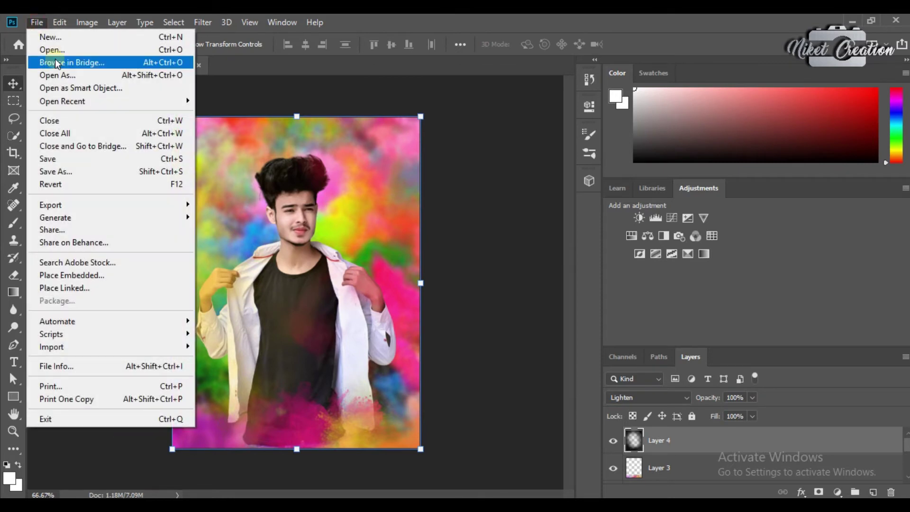
pyautogui.click(53, 50)
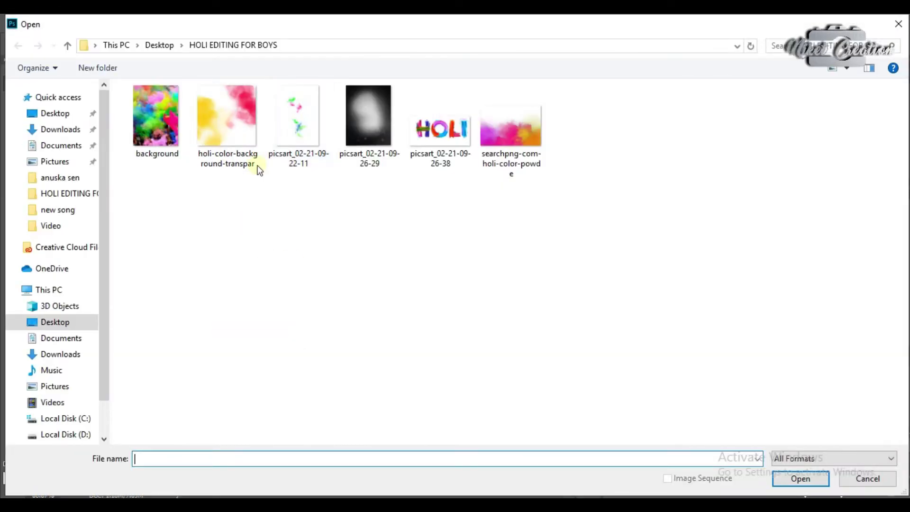
pyautogui.click(280, 140)
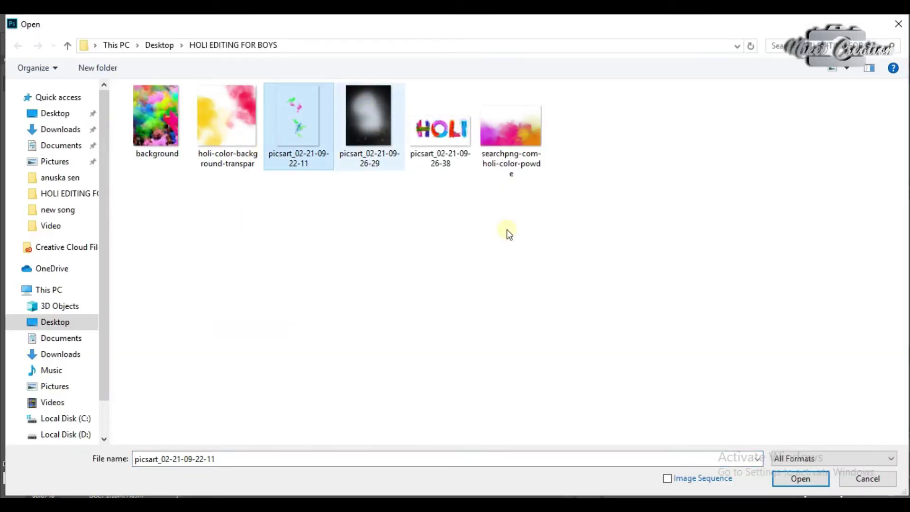
pyautogui.click(805, 478)
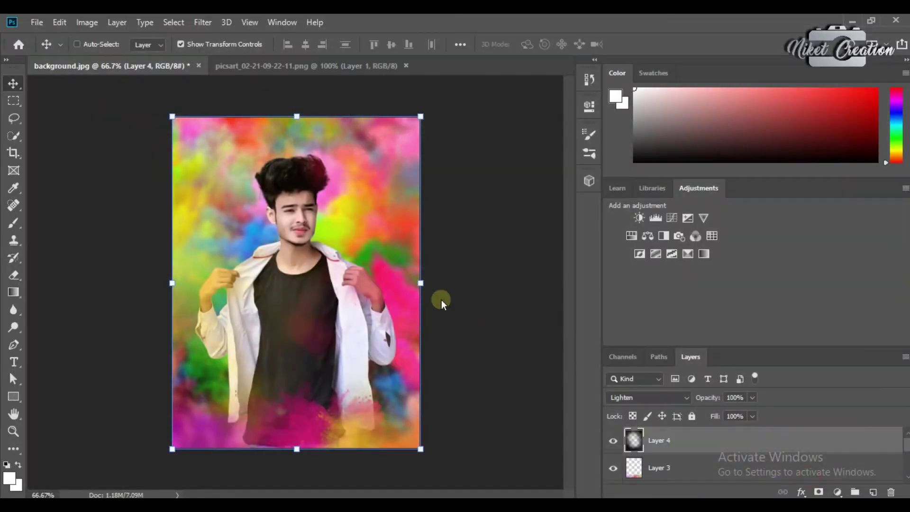
pyautogui.moveTo(294, 223)
pyautogui.mouseDown()
pyautogui.moveTo(173, 72)
pyautogui.moveTo(303, 215)
pyautogui.moveTo(309, 234)
pyautogui.mouseUp()
pyautogui.hotkey('ctrl', '+')
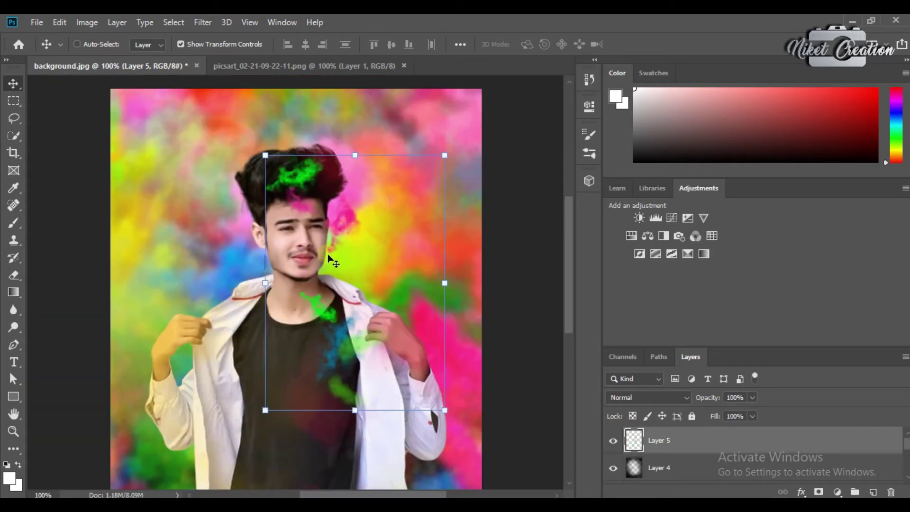
# Scale the splash to about half size over the boy's face and neck, then add a layer mask.
pyautogui.moveTo(439, 404); pyautogui.dragTo(357, 331)
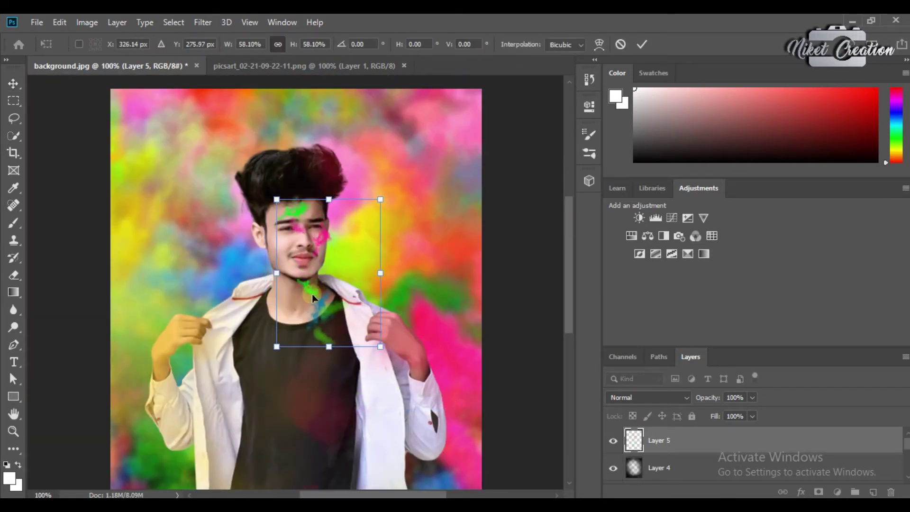
pyautogui.moveTo(358, 331); pyautogui.dragTo(363, 337)
pyautogui.moveTo(316, 215); pyautogui.dragTo(317, 204)
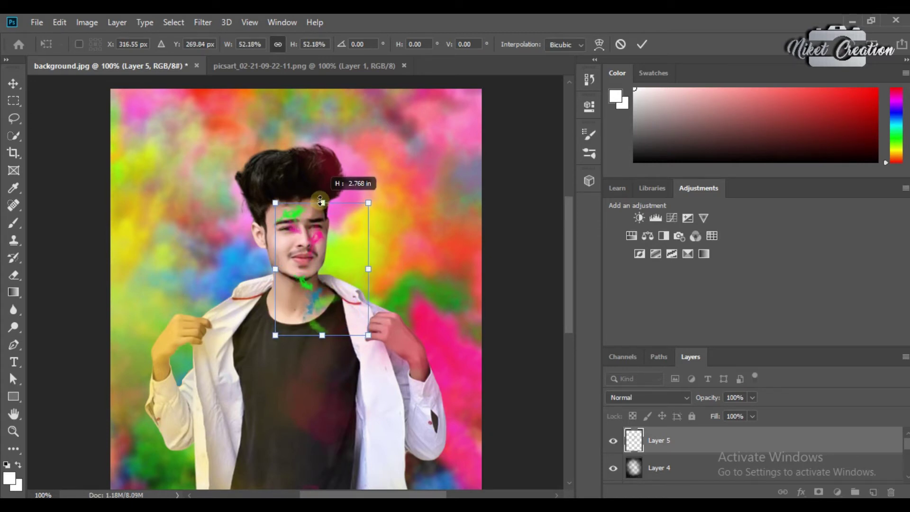
pyautogui.moveTo(322, 310); pyautogui.dragTo(329, 310)
pyautogui.moveTo(376, 269); pyautogui.dragTo(368, 268)
pyautogui.moveTo(312, 291); pyautogui.dragTo(302, 295)
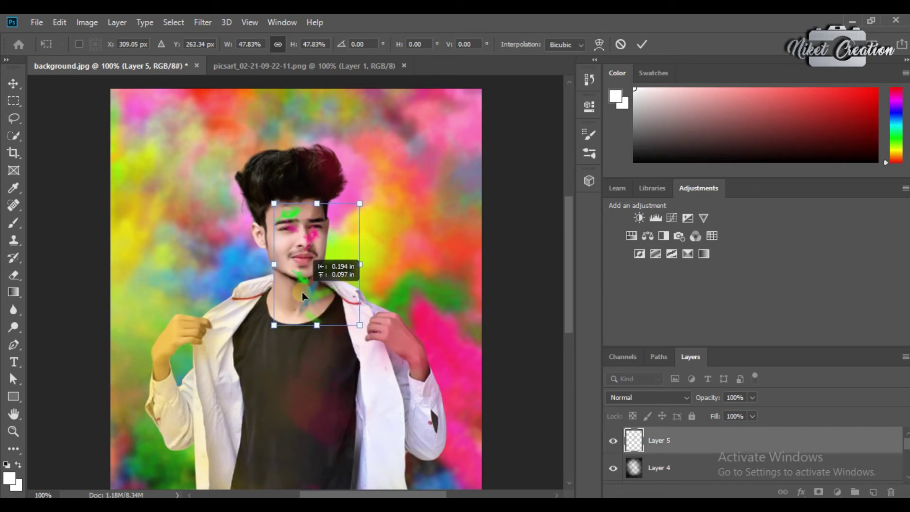
pyautogui.moveTo(359, 207); pyautogui.dragTo(362, 200)
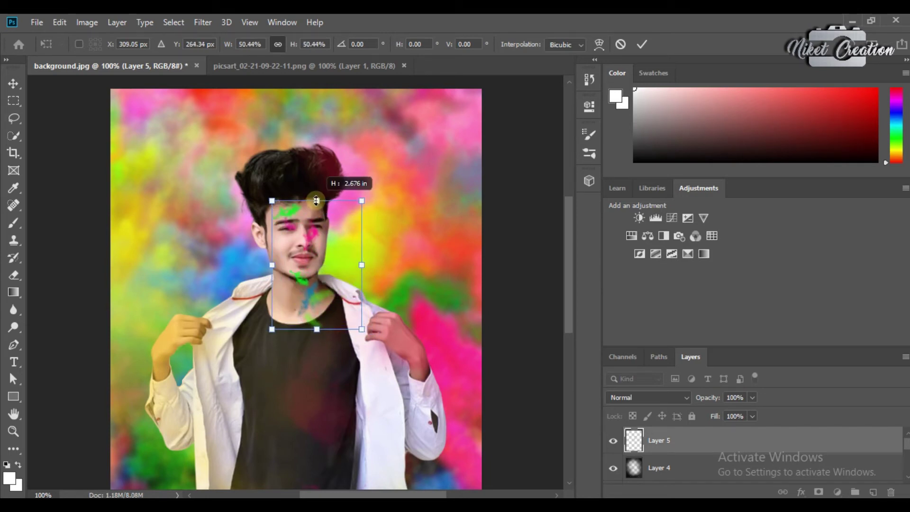
pyautogui.click(691, 446)
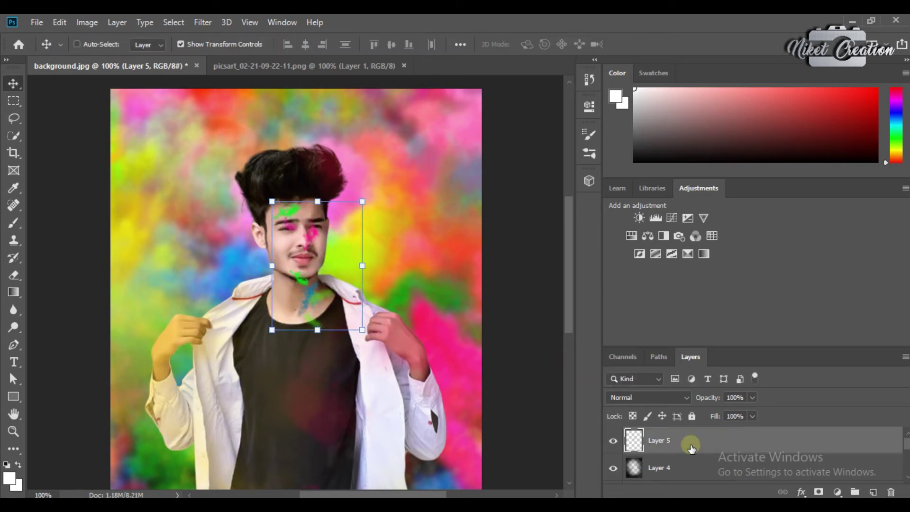
pyautogui.click(819, 492)
# Fade the pink powder near the eye with the Eraser, settling on 53% opacity.
pyautogui.click(13, 275)
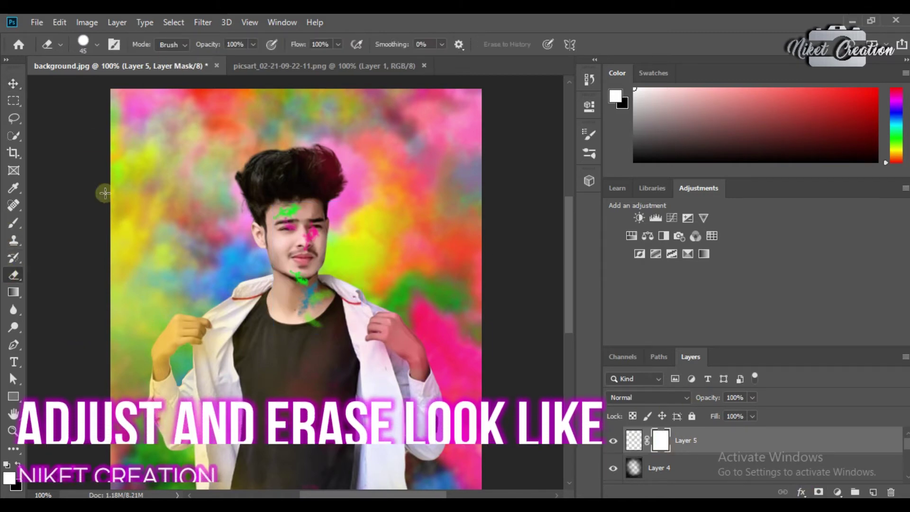
pyautogui.press('7')
pyautogui.press('3')
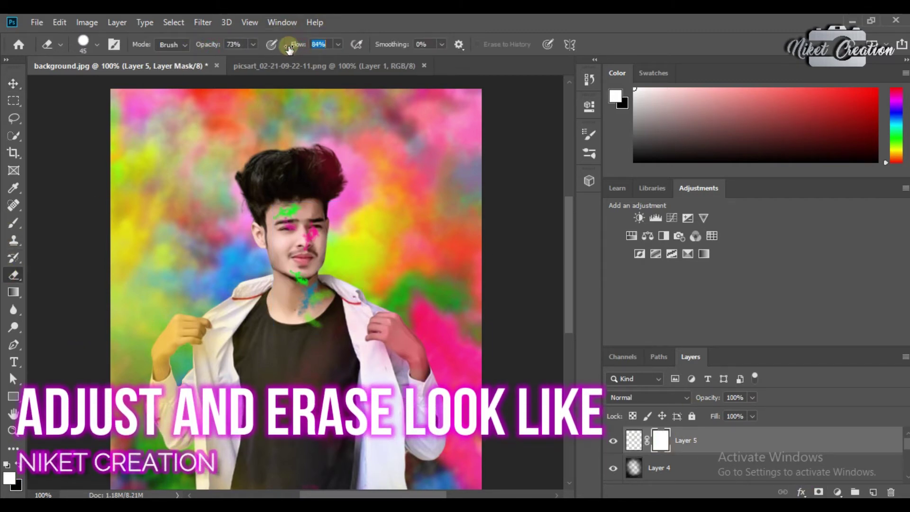
pyautogui.write('63')
pyautogui.scroll(3, 345, 239)
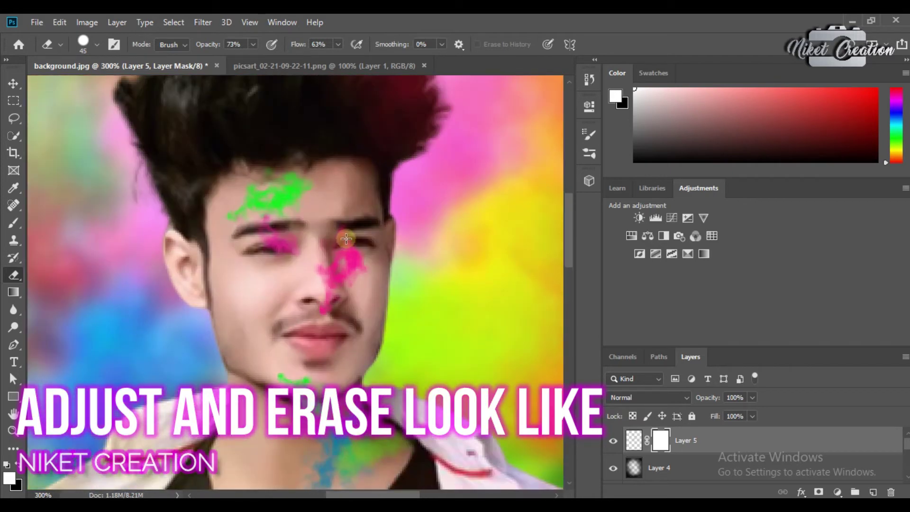
pyautogui.moveTo(346, 240); pyautogui.dragTo(366, 241)
pyautogui.hotkey('ctrl', 'z')
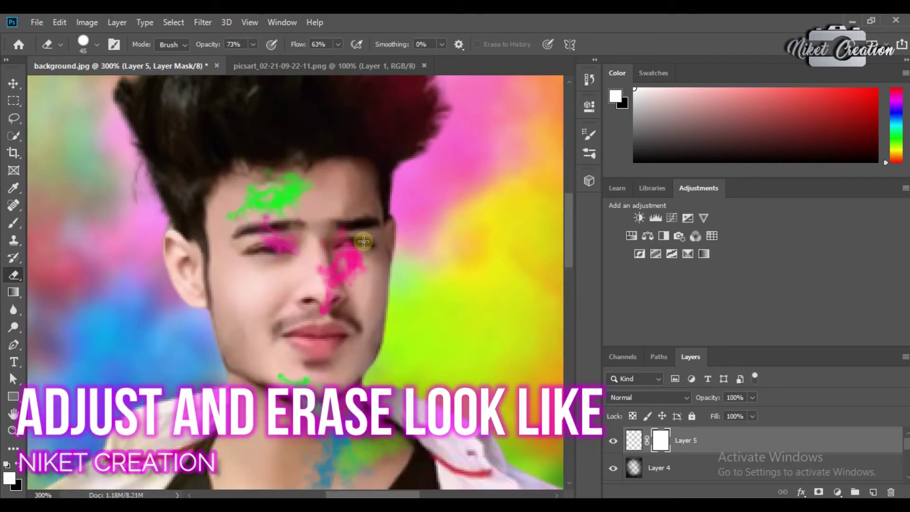
pyautogui.press('5')
pyautogui.press('3')
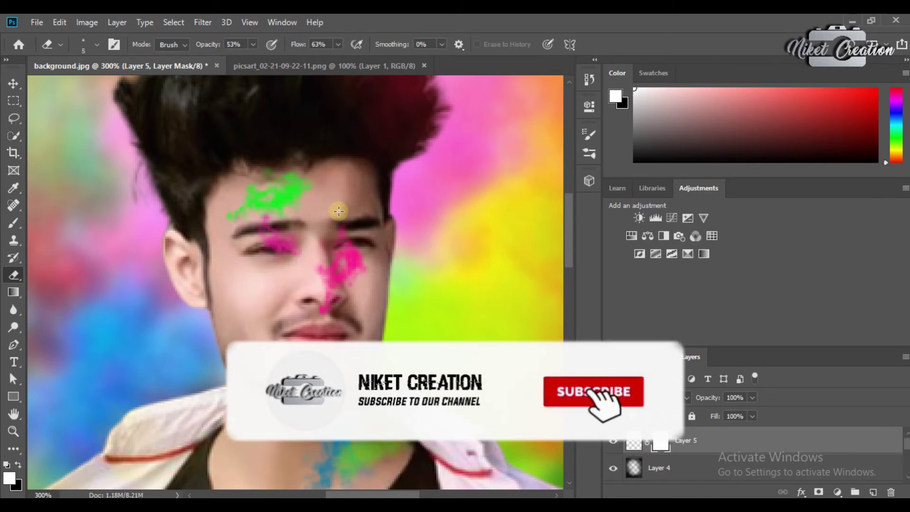
pyautogui.press(']')
pyautogui.press(']')
pyautogui.press(']')
pyautogui.moveTo(347, 248); pyautogui.dragTo(335, 244)
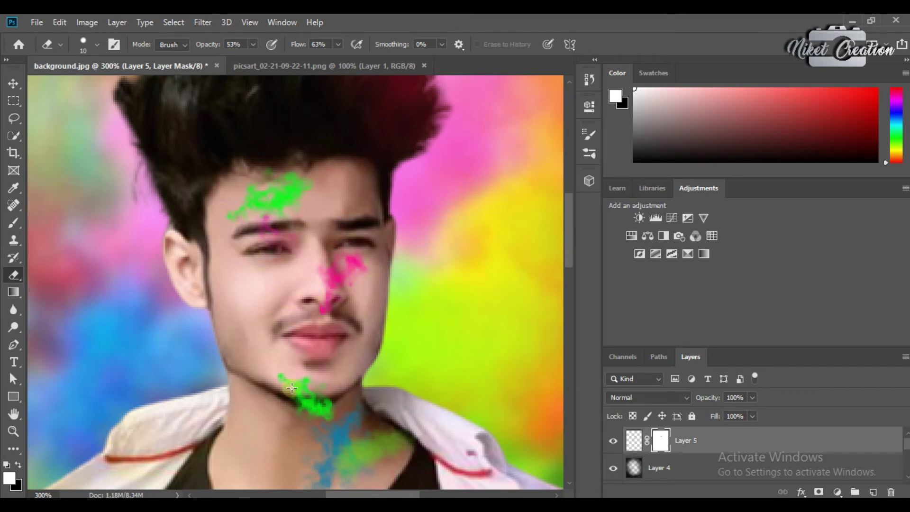
# Erase the green powder from the chin, down the neck and just under the chin.
pyautogui.moveTo(310, 402); pyautogui.dragTo(323, 416)
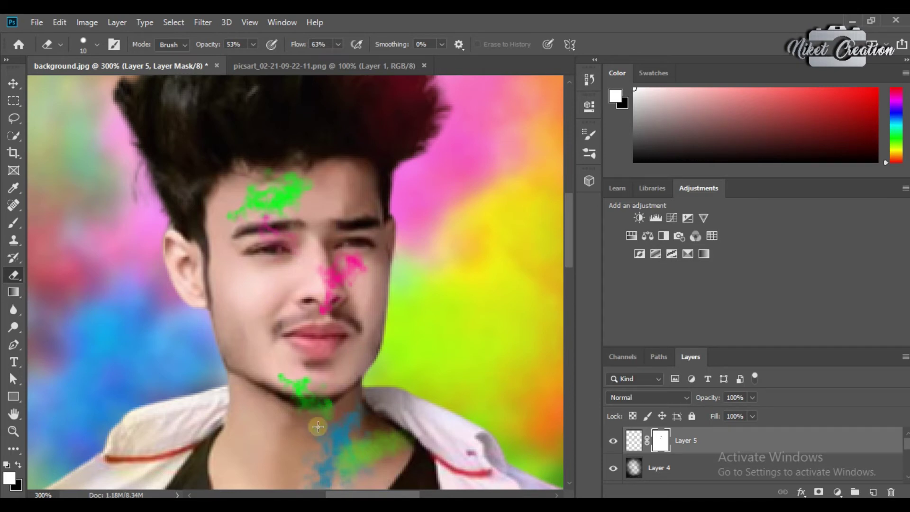
pyautogui.scroll(-5, 318, 426)
pyautogui.moveTo(352, 447); pyautogui.dragTo(400, 338)
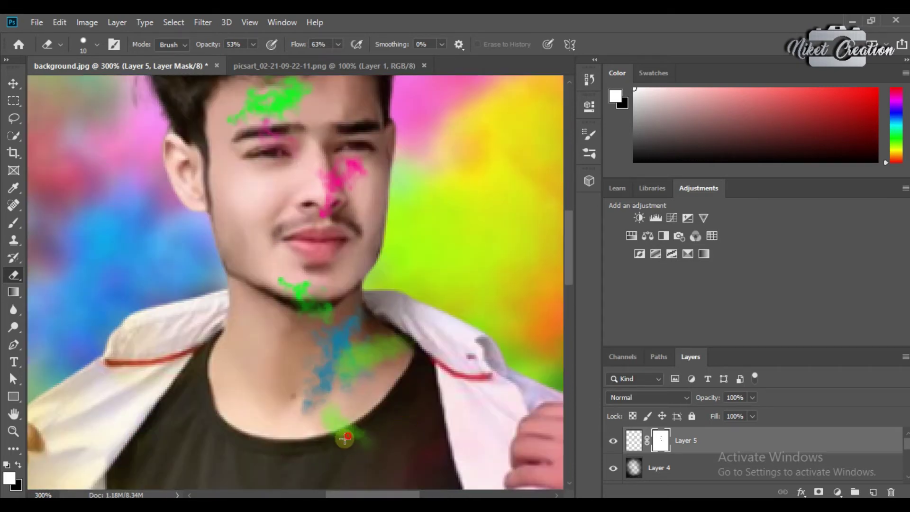
pyautogui.hotkey('ctrl', '-')
pyautogui.hotkey('ctrl', '-')
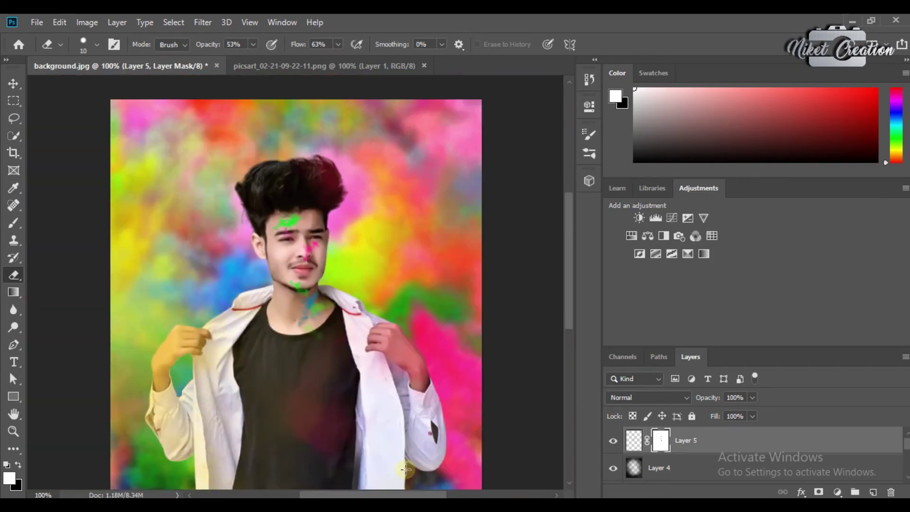
pyautogui.hotkey('ctrl', '+')
pyautogui.moveTo(317, 300); pyautogui.dragTo(322, 303)
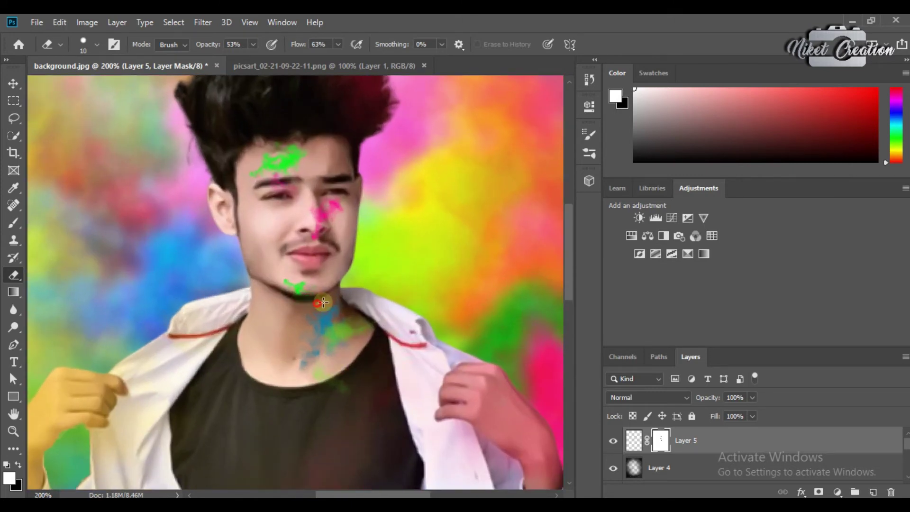
pyautogui.hotkey('ctrl', '-')
pyautogui.hotkey('ctrl', '+')
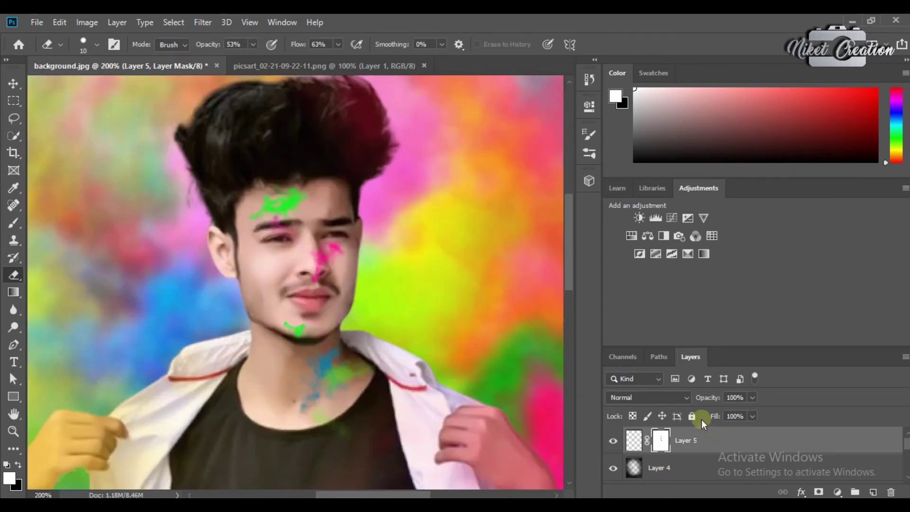
# Target the splash layer's image instead of its mask and close the splash source PNG.
pyautogui.click(630, 439)
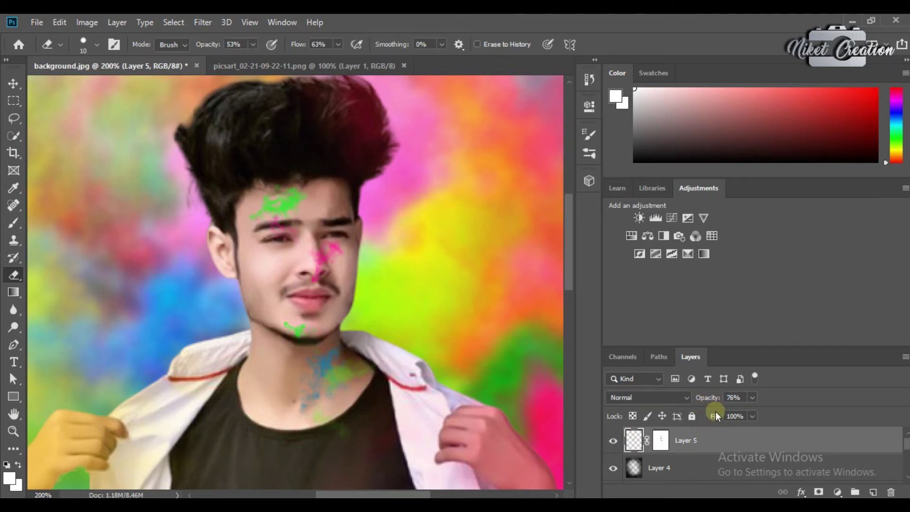
pyautogui.hotkey('ctrl', '-')
pyautogui.hotkey('ctrl', '-')
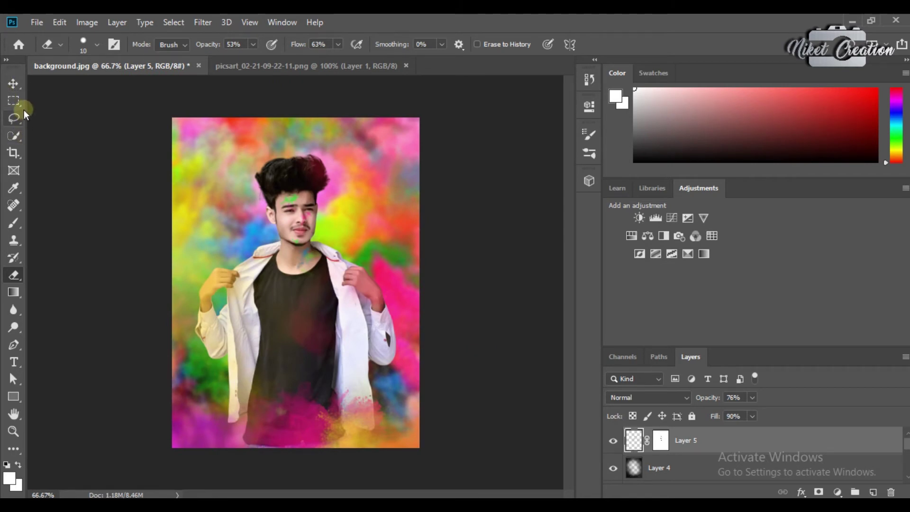
pyautogui.click(18, 90)
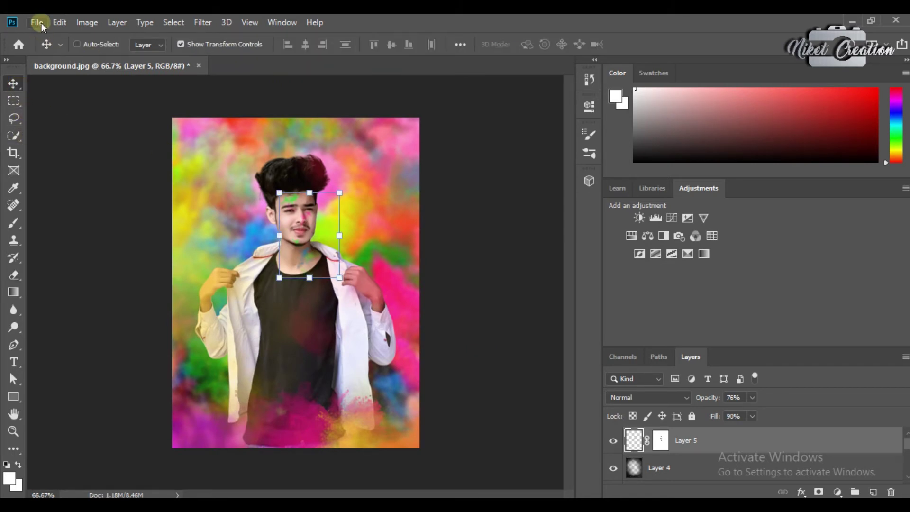
# Open the HOLI lettering PNG via File > Open.
pyautogui.click(37, 22)
pyautogui.click(47, 50)
pyautogui.click(440, 125)
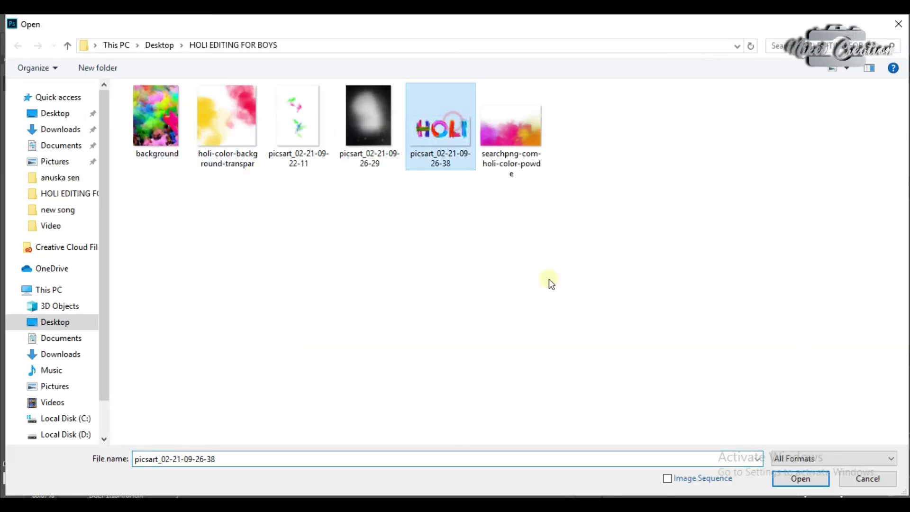
pyautogui.click(801, 478)
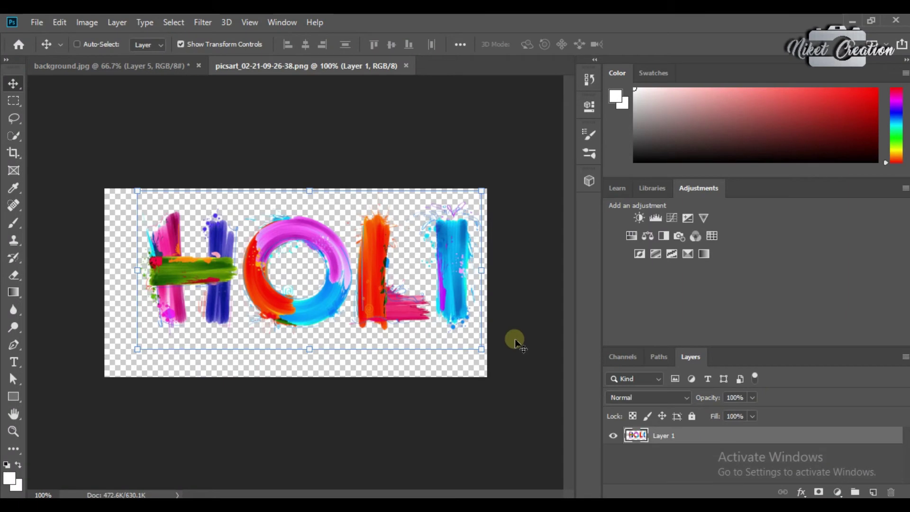
# Drag the HOLI lettering onto the poster, scale it down and place it upper left.
pyautogui.moveTo(400, 298); pyautogui.dragTo(137, 68)
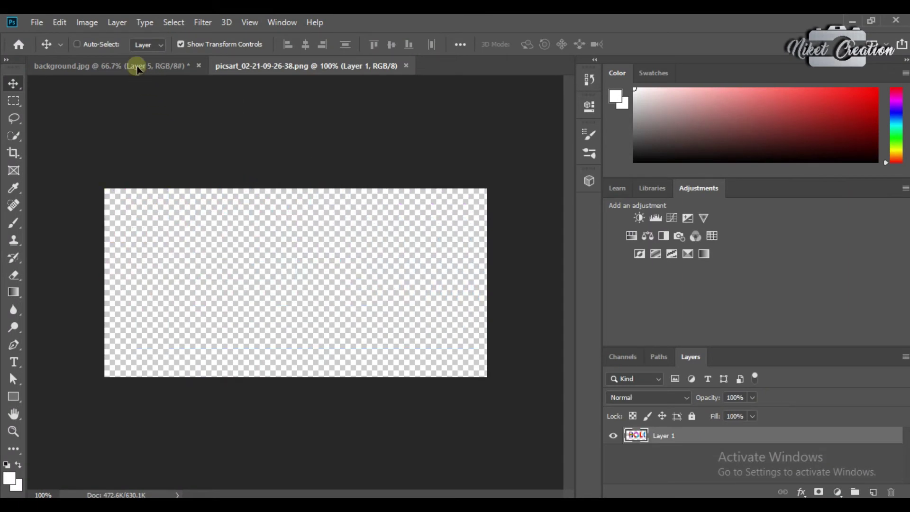
pyautogui.moveTo(137, 68); pyautogui.dragTo(396, 227)
pyautogui.hotkey('ctrl', 't')
pyautogui.moveTo(470, 290)
pyautogui.mouseDown()
pyautogui.moveTo(316, 242)
pyautogui.moveTo(339, 232)
pyautogui.moveTo(274, 247)
pyautogui.moveTo(213, 228)
pyautogui.mouseUp()
pyautogui.moveTo(276, 237)
pyautogui.mouseDown()
pyautogui.moveTo(209, 220)
pyautogui.moveTo(250, 233)
pyautogui.mouseUp()
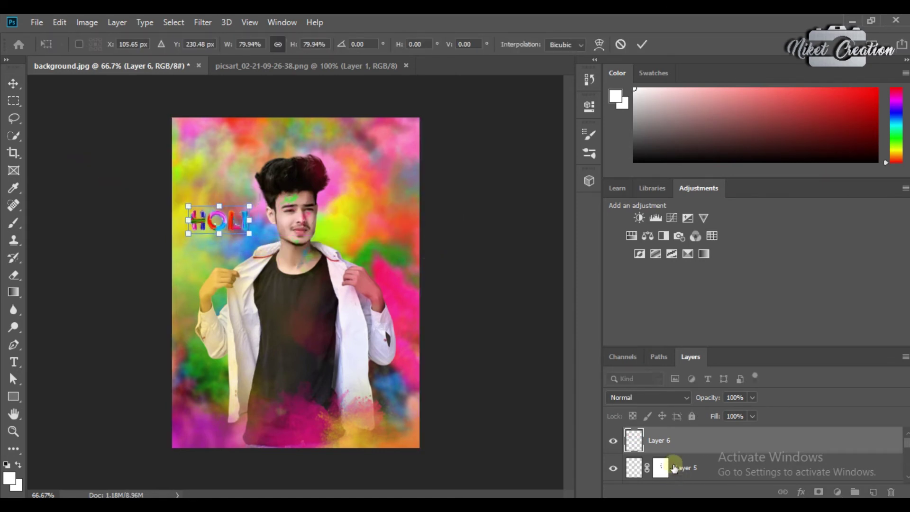
pyautogui.scroll(-3, 673, 468)
pyautogui.click(674, 468)
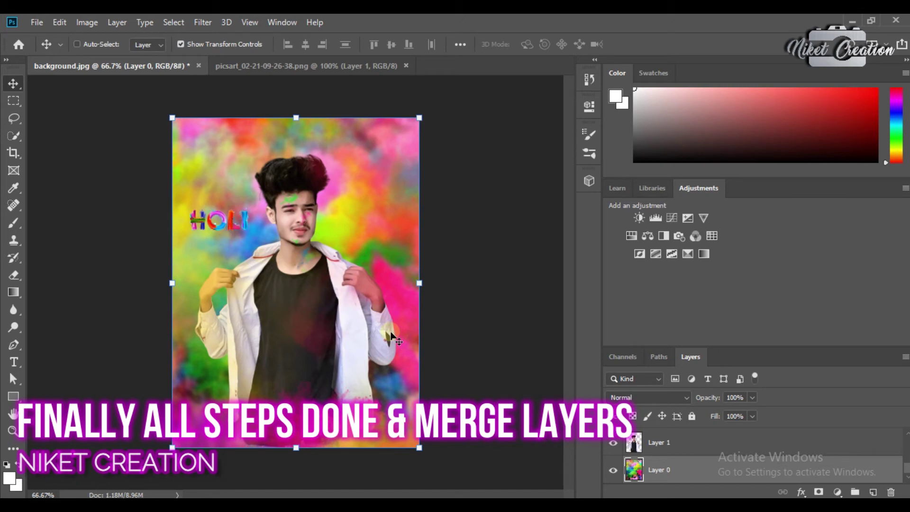
# Merge all the poster's layers into a single Layer 5 and select it.
pyautogui.rightClick(653, 469)
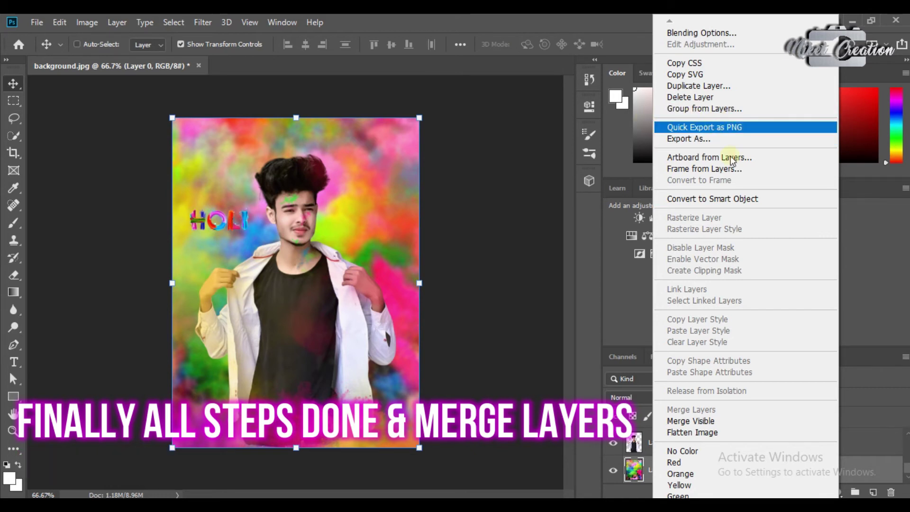
pyautogui.click(700, 432)
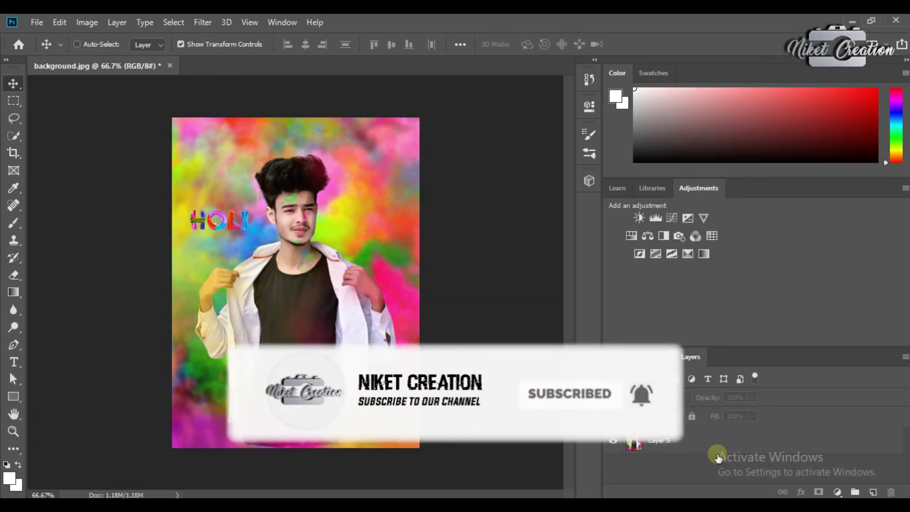
pyautogui.hotkey('ctrl', '+')
pyautogui.hotkey('ctrl', '-')
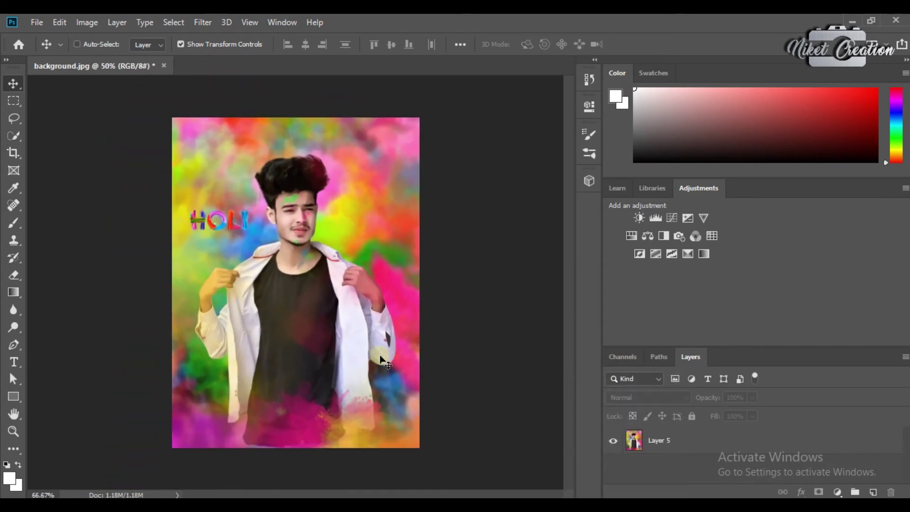
pyautogui.click(666, 438)
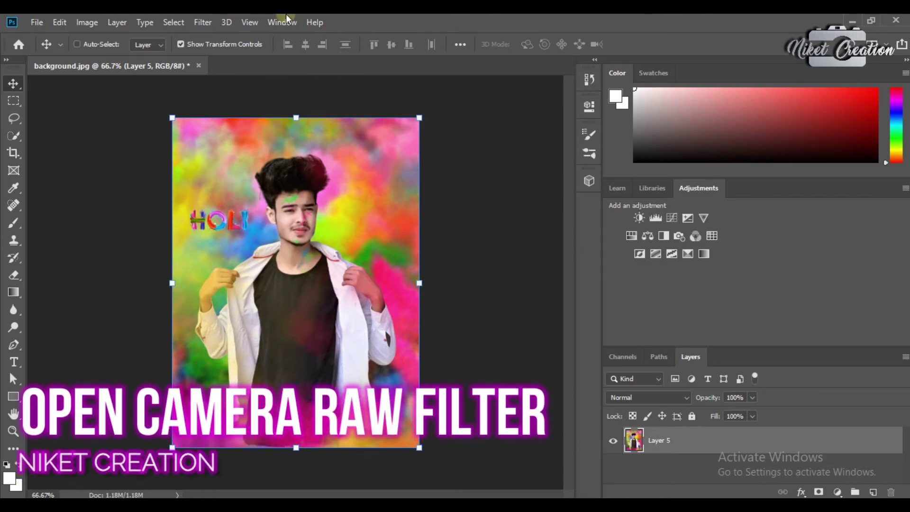
pyautogui.click(201, 24)
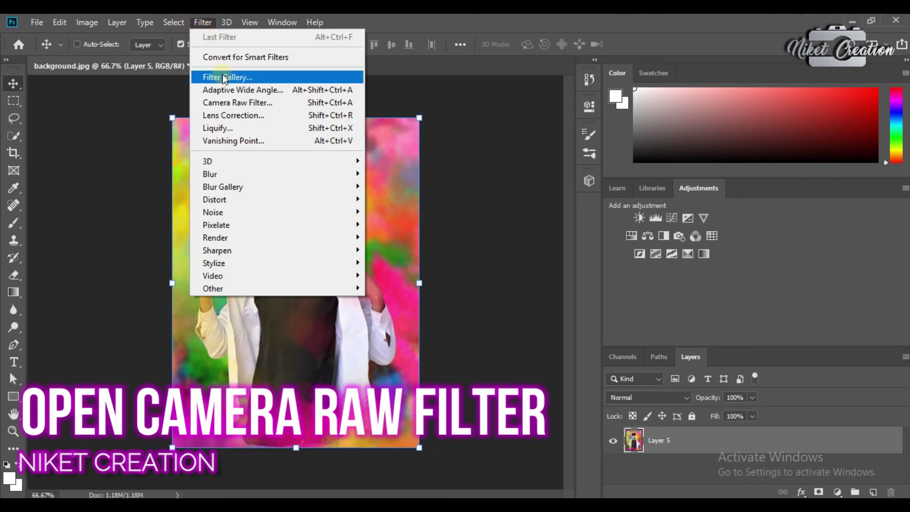
# Open the Camera Raw Filter and set Tint -28 and Temperature +16.
pyautogui.click(237, 102)
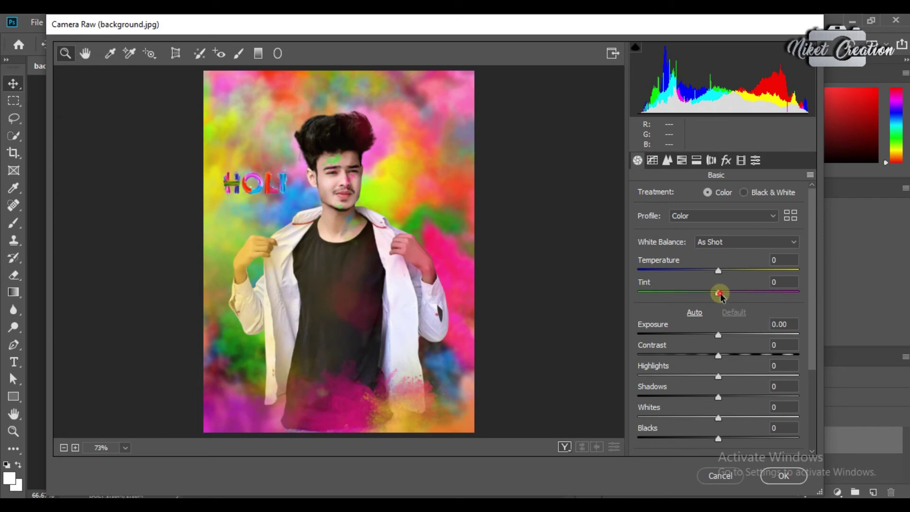
pyautogui.moveTo(718, 294); pyautogui.dragTo(709, 295)
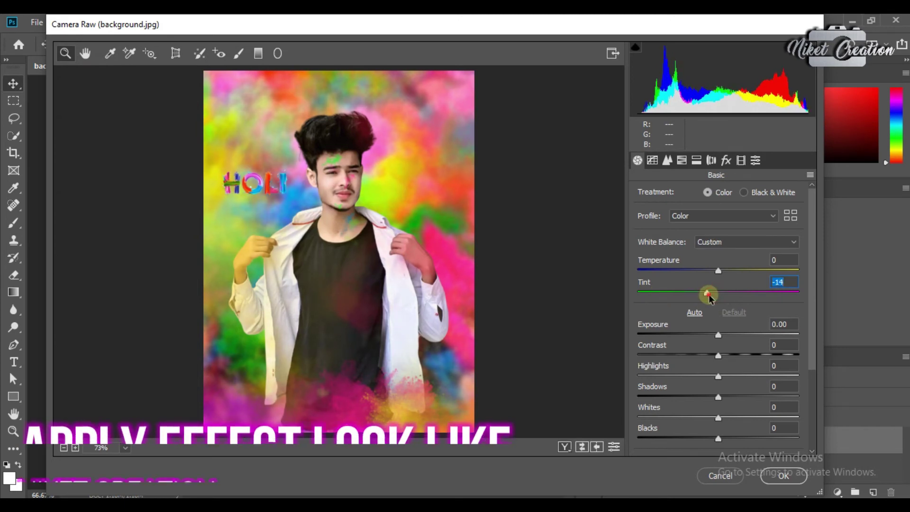
pyautogui.moveTo(709, 296); pyautogui.dragTo(688, 299)
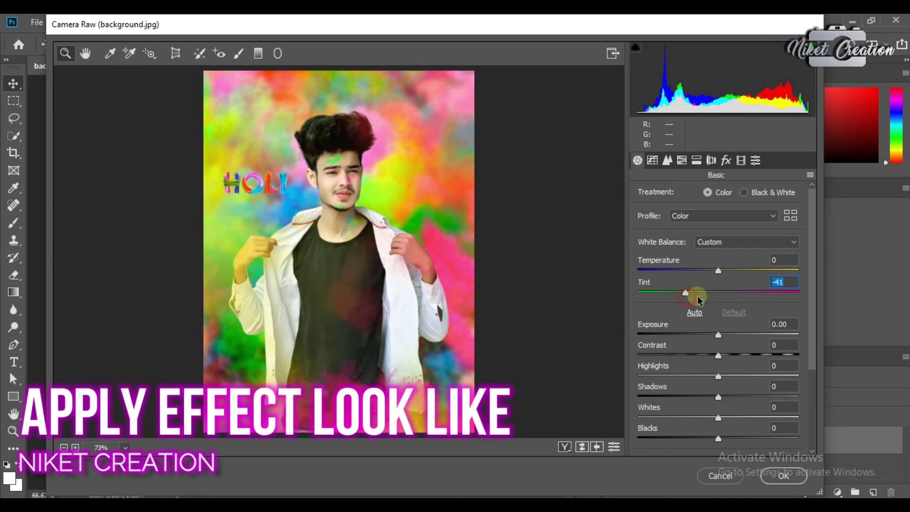
pyautogui.moveTo(687, 294)
pyautogui.mouseDown()
pyautogui.moveTo(705, 295)
pyautogui.moveTo(696, 295)
pyautogui.mouseUp()
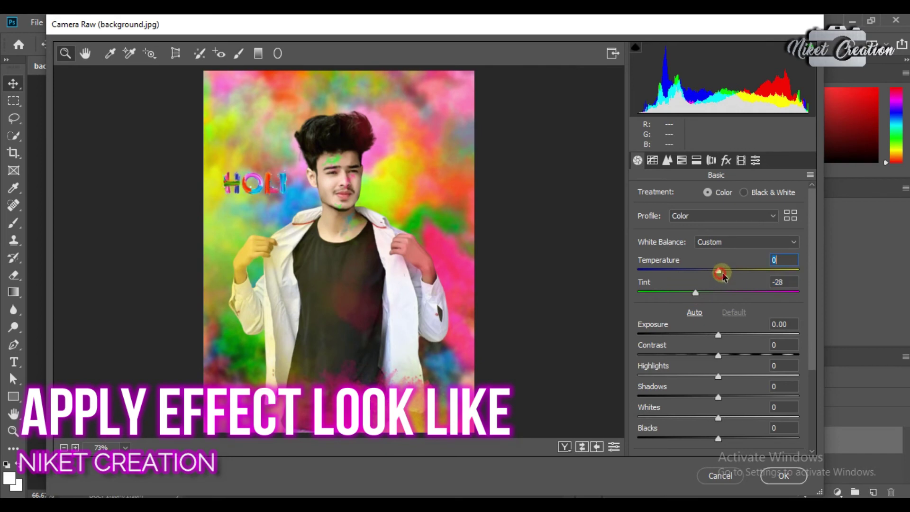
pyautogui.moveTo(720, 274); pyautogui.dragTo(724, 272)
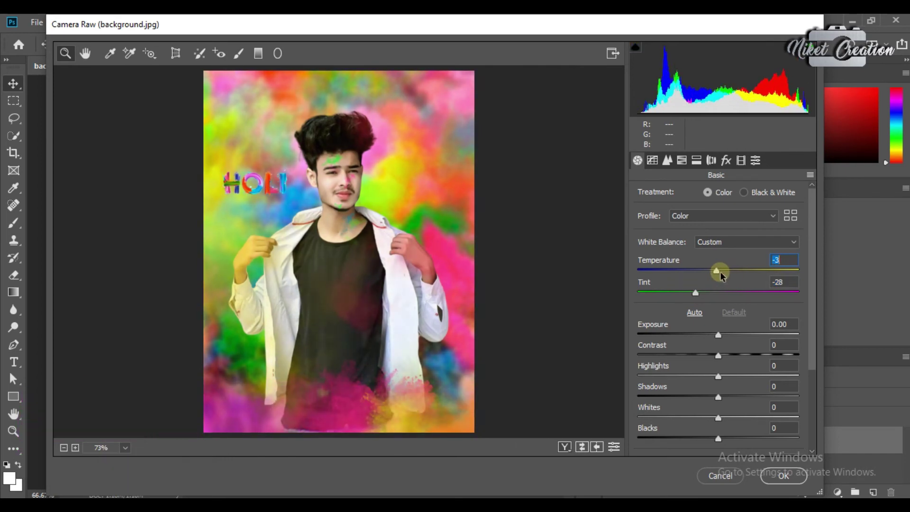
pyautogui.moveTo(724, 275); pyautogui.dragTo(733, 276)
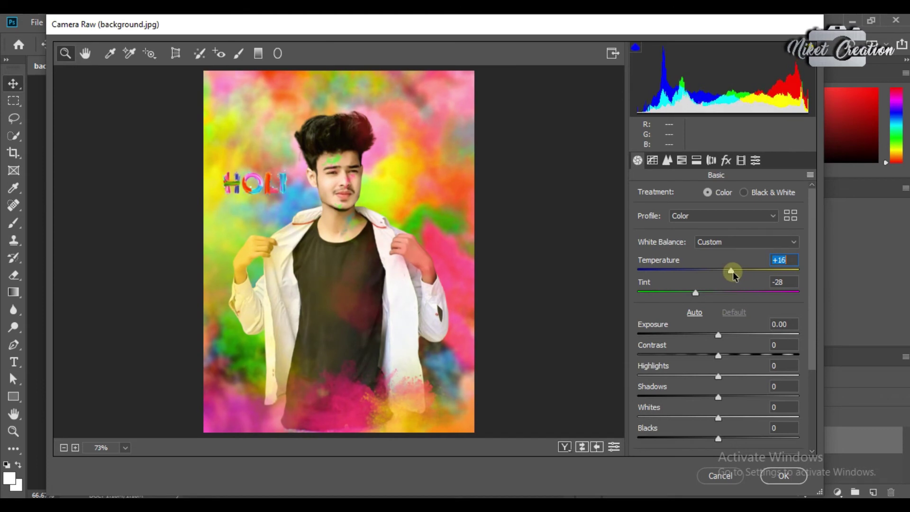
# Raise Clarity to +23 in Camera Raw's Basic panel.
pyautogui.scroll(-1, 732, 273)
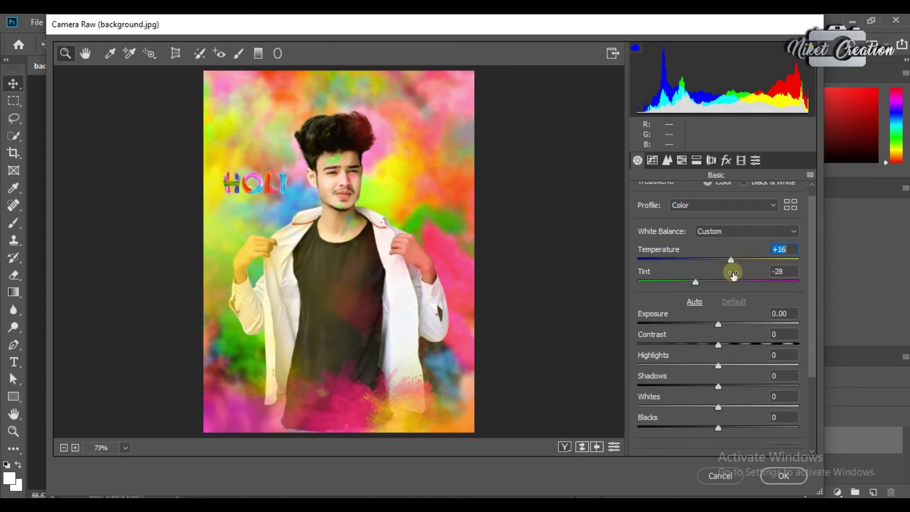
pyautogui.scroll(-2, 732, 274)
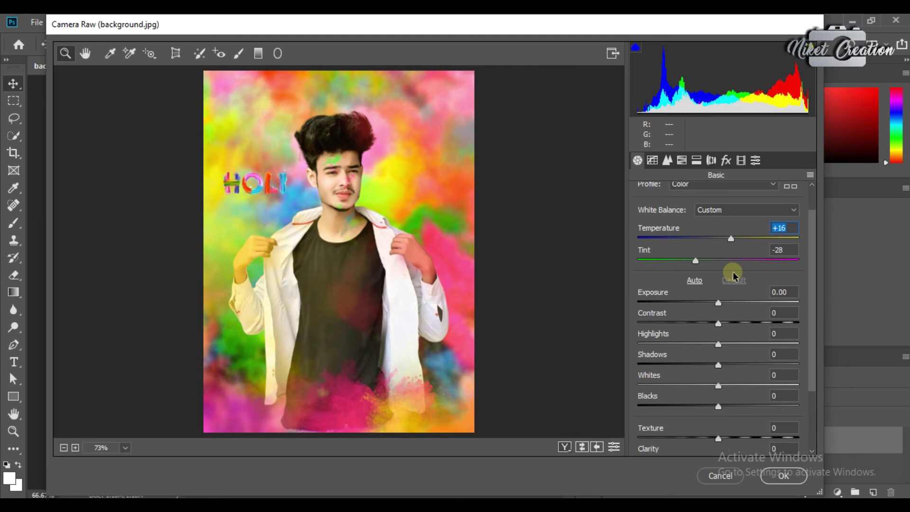
pyautogui.scroll(-2, 733, 274)
pyautogui.scroll(-1, 731, 271)
pyautogui.scroll(-1, 734, 332)
pyautogui.scroll(-1, 735, 370)
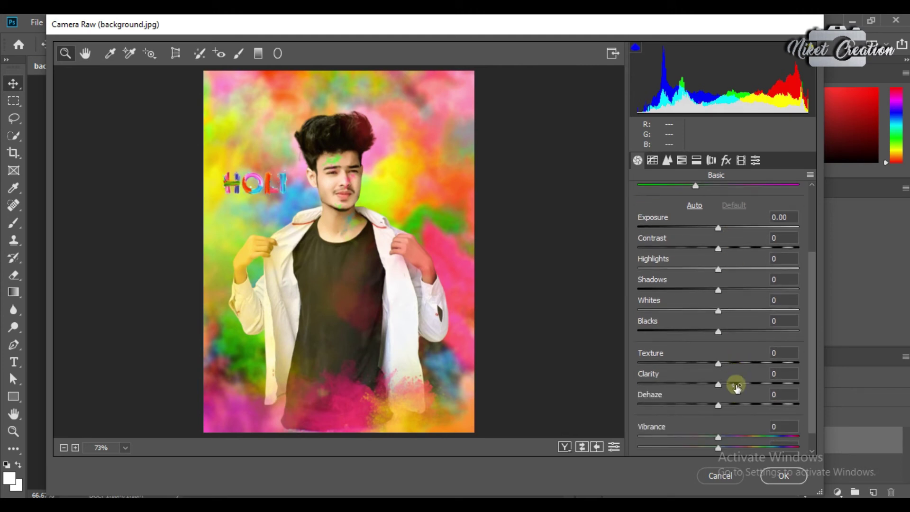
pyautogui.scroll(-1, 736, 386)
pyautogui.moveTo(717, 372)
pyautogui.mouseDown()
pyautogui.moveTo(750, 373)
pyautogui.moveTo(741, 386)
pyautogui.mouseUp()
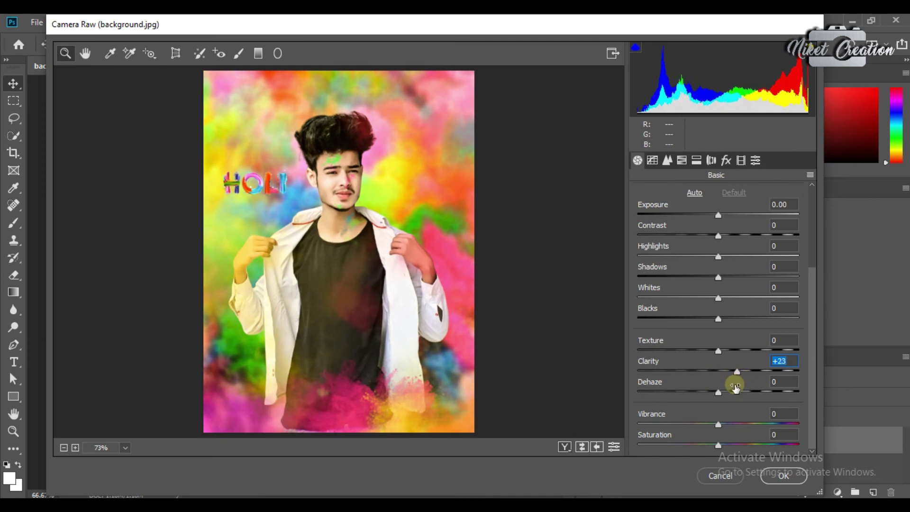
# Set Vibrance +47 and Saturation -8, and reset Exposure to 0.
pyautogui.moveTo(718, 423); pyautogui.dragTo(758, 430)
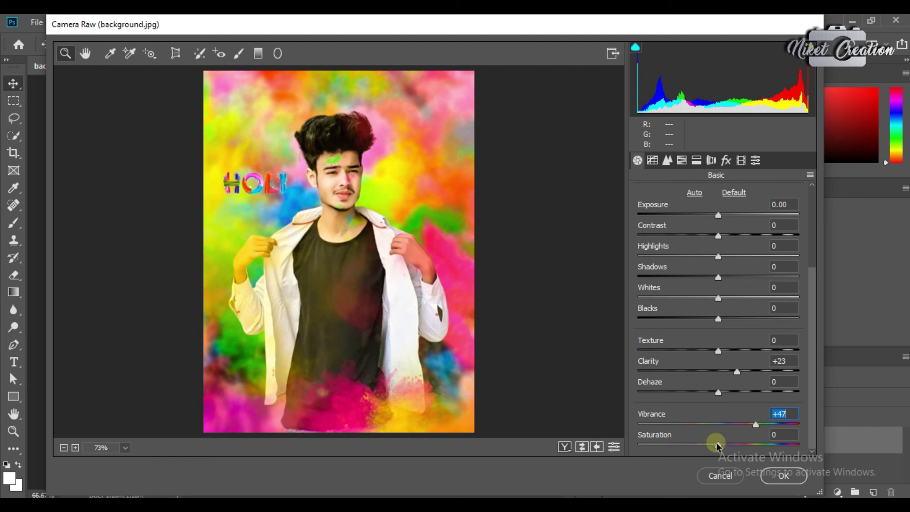
pyautogui.moveTo(719, 447)
pyautogui.mouseDown()
pyautogui.moveTo(751, 444)
pyautogui.moveTo(713, 446)
pyautogui.mouseUp()
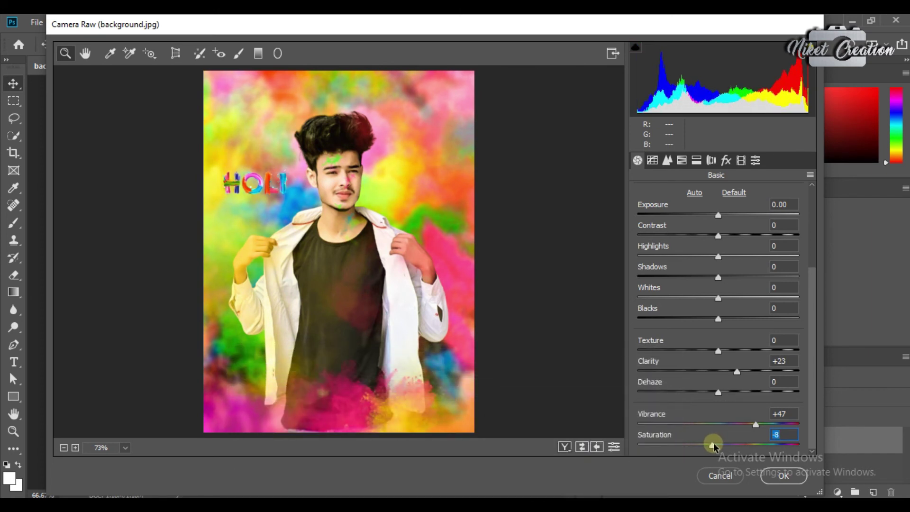
pyautogui.scroll(3, 709, 346)
pyautogui.scroll(1, 713, 246)
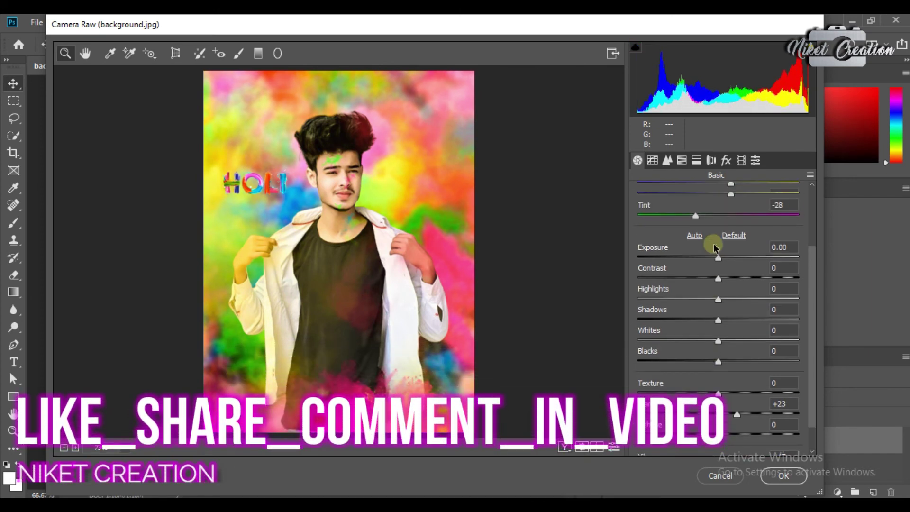
pyautogui.scroll(1, 713, 246)
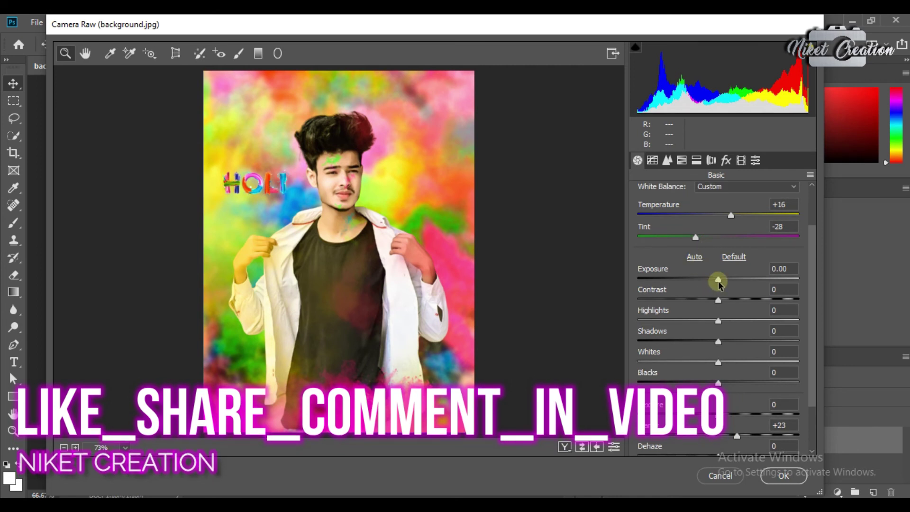
pyautogui.moveTo(718, 281); pyautogui.dragTo(716, 280)
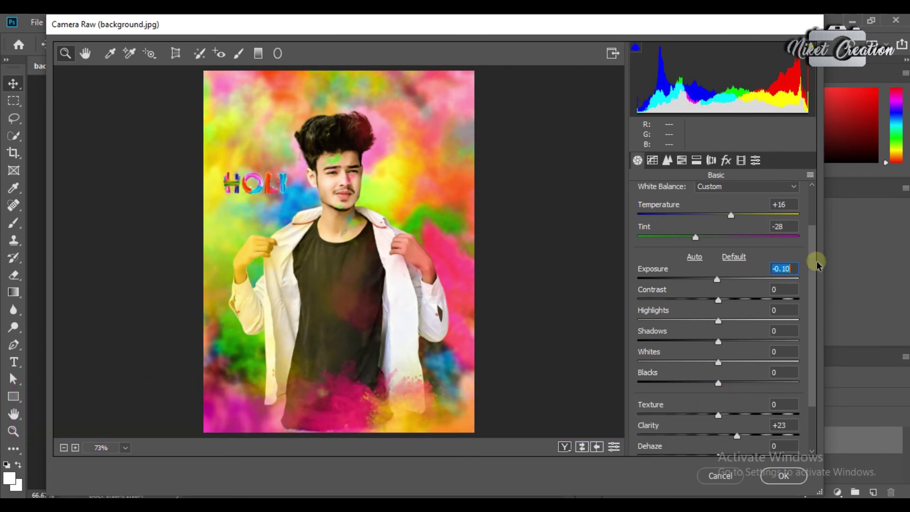
pyautogui.write('0')
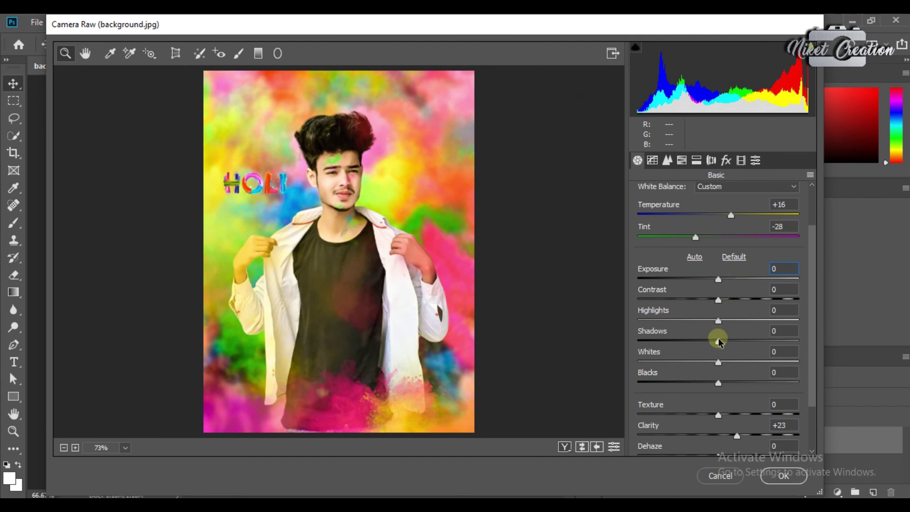
# Set Shadows -10, Whites +26 and Blacks +9, then apply the Camera Raw grade.
pyautogui.moveTo(722, 342); pyautogui.dragTo(710, 347)
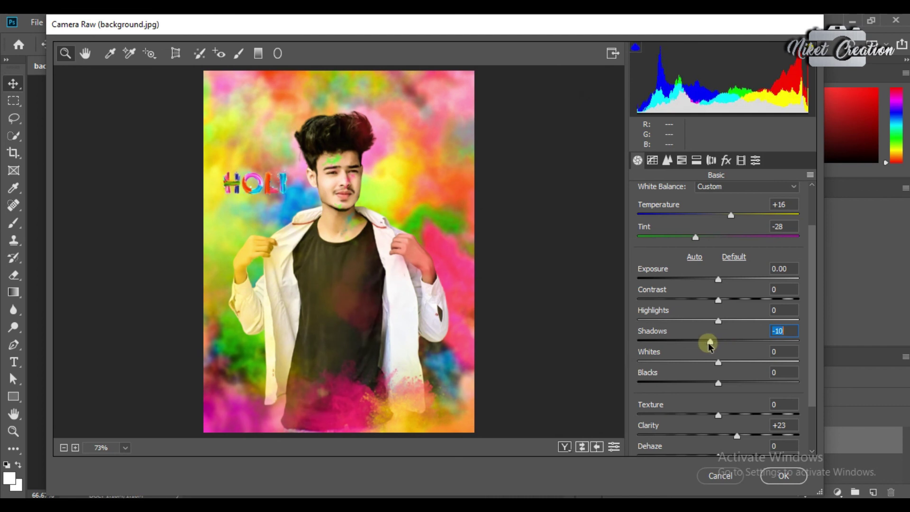
pyautogui.moveTo(719, 363); pyautogui.dragTo(730, 364)
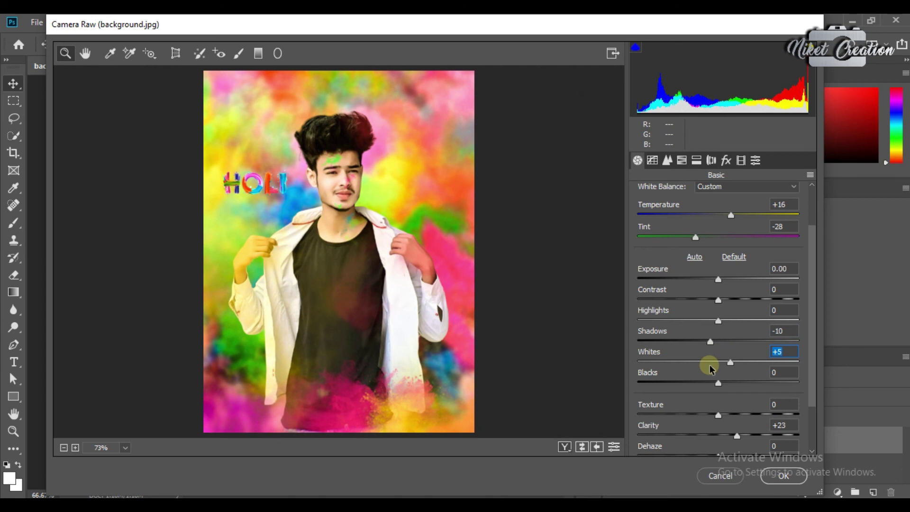
pyautogui.moveTo(740, 362); pyautogui.dragTo(741, 362)
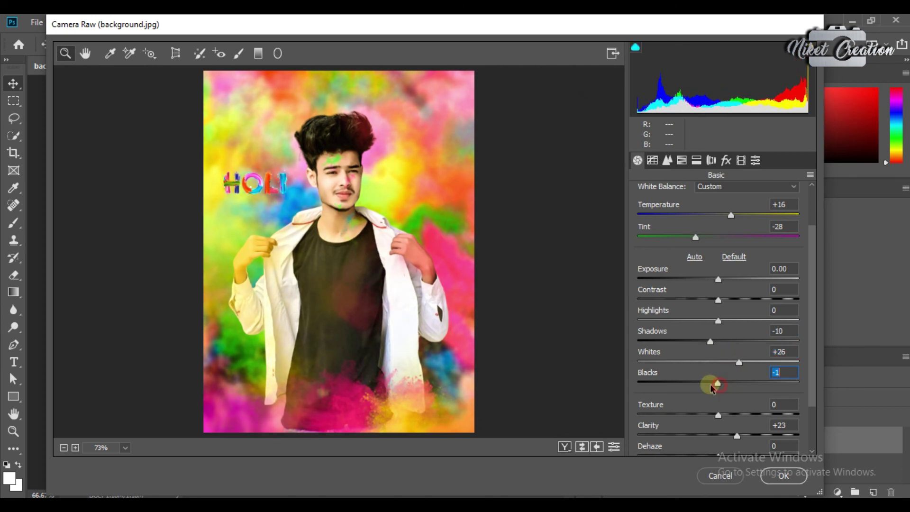
pyautogui.moveTo(723, 386); pyautogui.dragTo(729, 386)
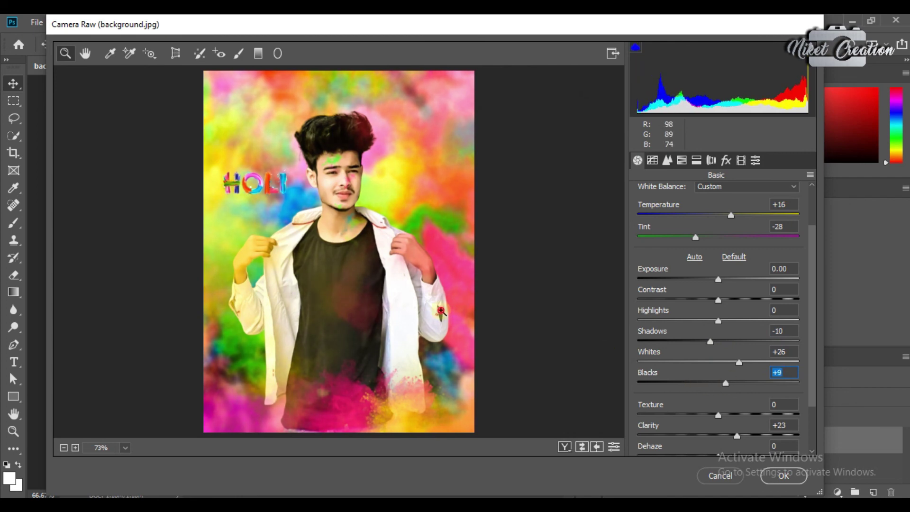
pyautogui.click(783, 476)
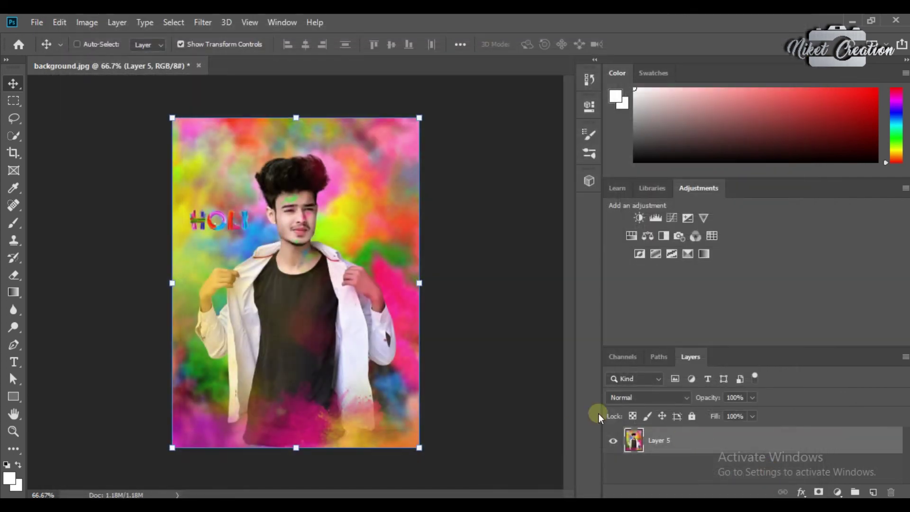